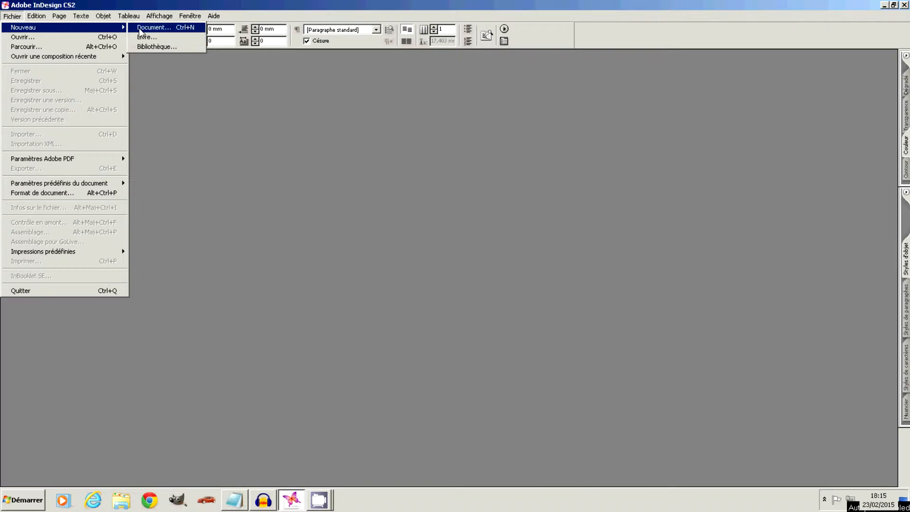
Create a new A4 document with the head, foot, inside and outside margins all set to 6 mm.
click(140, 29)
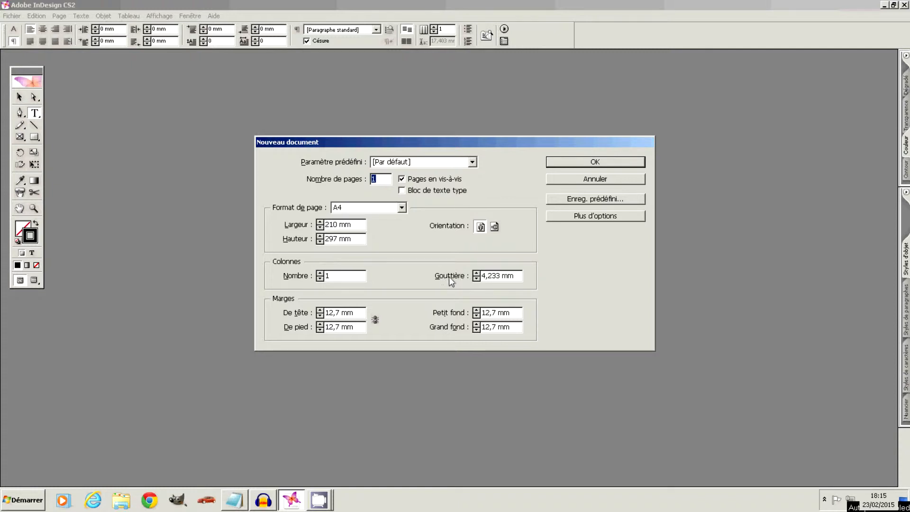
drag(361, 314, 306, 312)
text(6)
click(361, 327)
drag(350, 312, 300, 308)
drag(355, 325, 290, 313)
text(6)
drag(521, 314, 479, 326)
text(66)
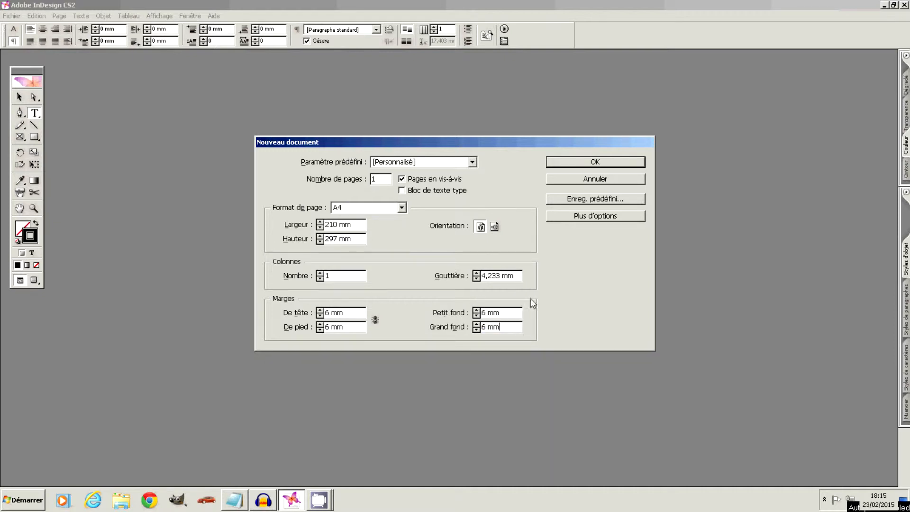
click(571, 164)
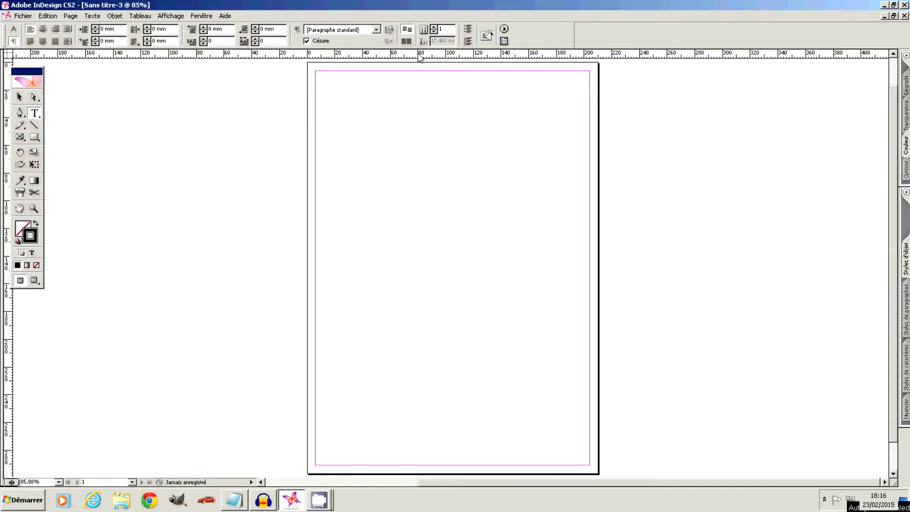
Add a vertical ruler guide to the page and set its X position to 105 mm.
drag(422, 55, 423, 89)
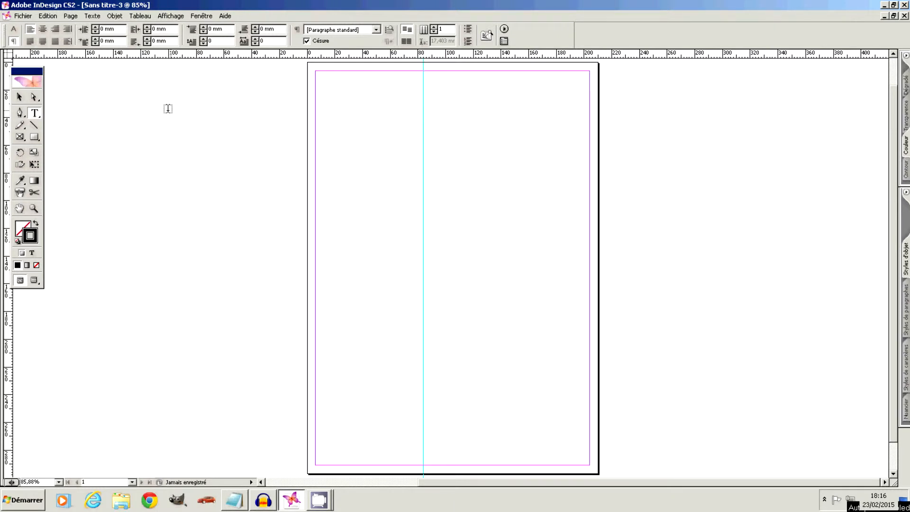
click(19, 97)
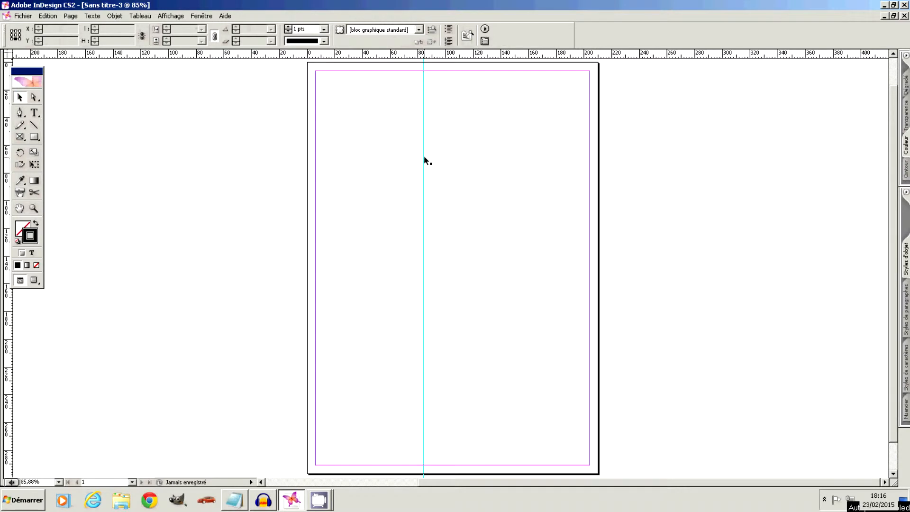
drag(398, 120, 474, 204)
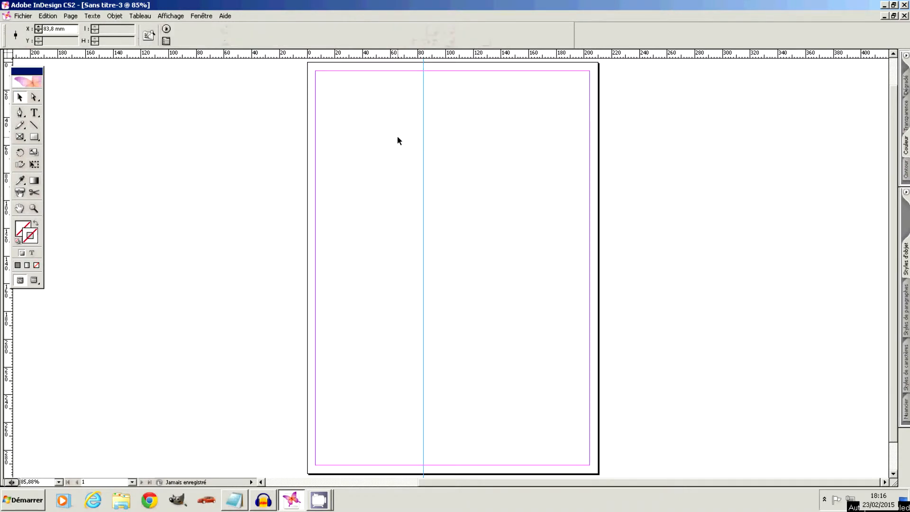
drag(70, 29, 32, 27)
text(105)
key(Return)
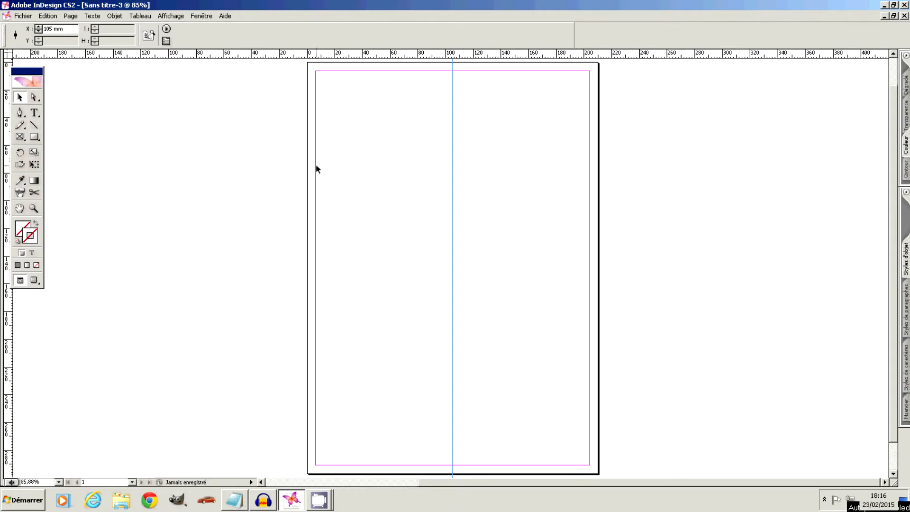
click(205, 172)
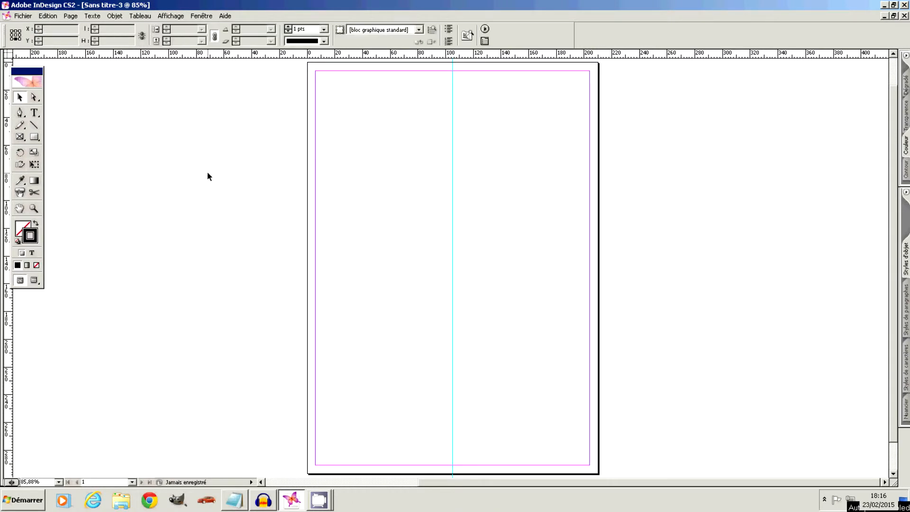
Add a horizontal ruler guide across the page and set its Y position to 149 mm.
double_click(7, 300)
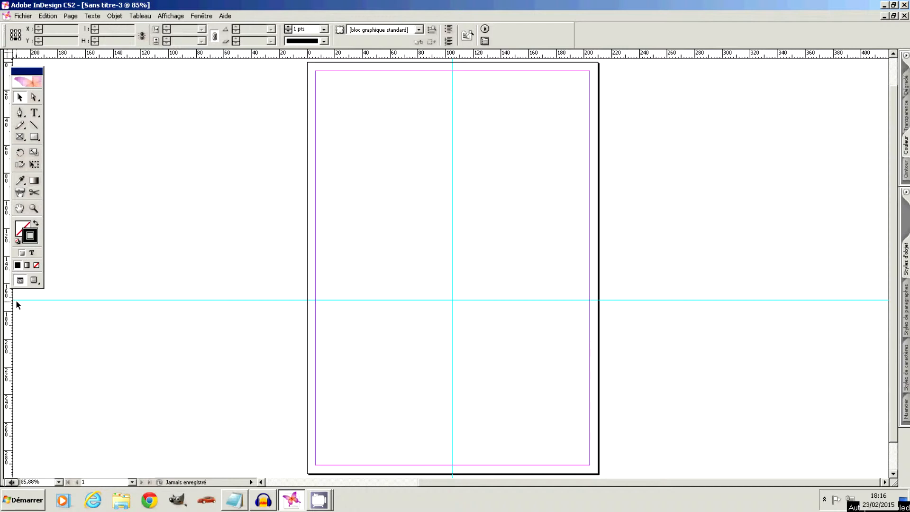
drag(383, 261, 419, 344)
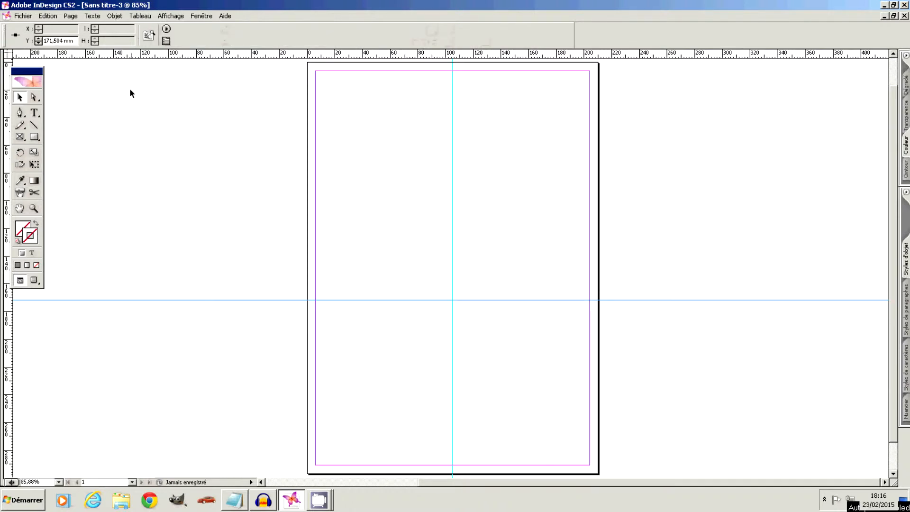
double_click(61, 42)
text(149)
key(Return)
click(343, 363)
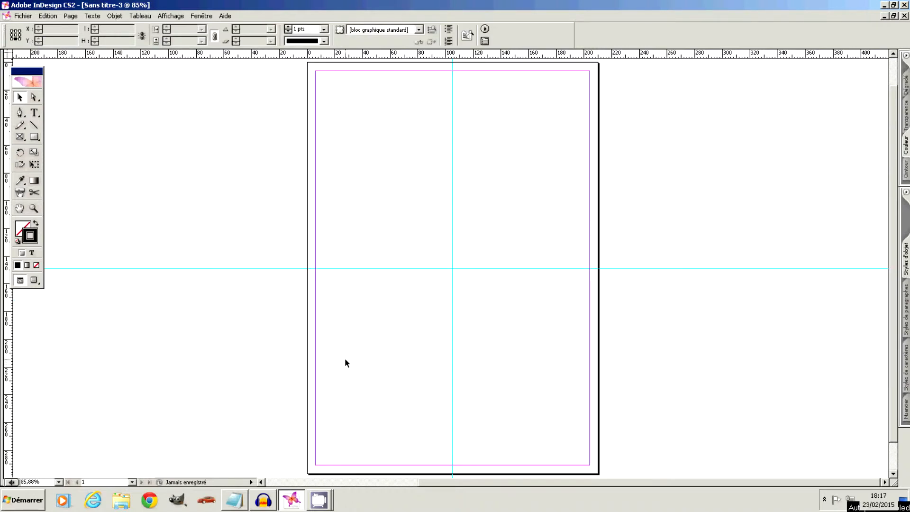
Lock the ruler guides.
right_click(377, 319)
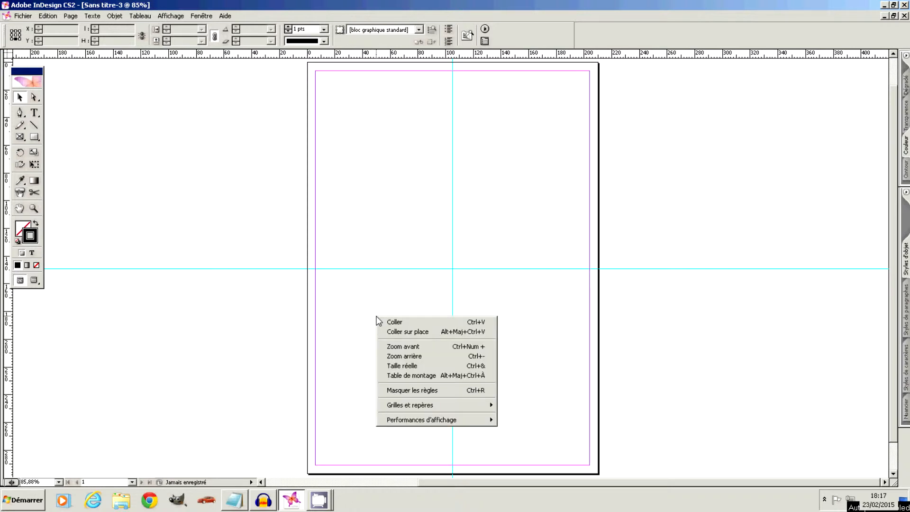
right_click(479, 181)
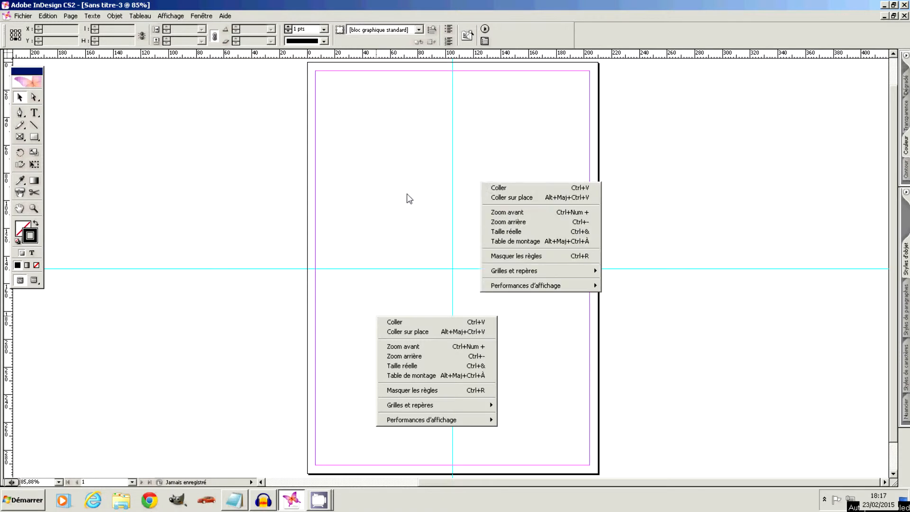
mouse_move(517, 273)
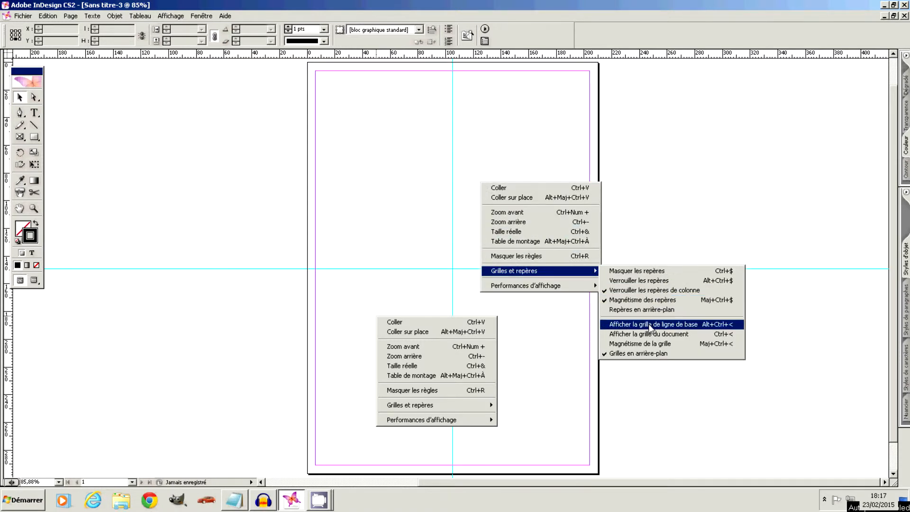
click(648, 283)
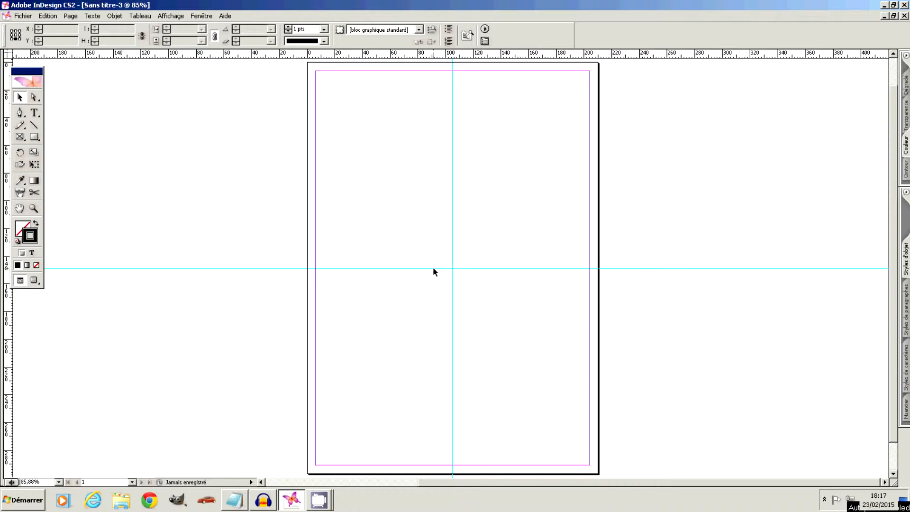
Draw a horizontal line about 108 mm long on the pasteboard beside the page and delete it.
click(34, 127)
mouse_move(81, 187)
mouse_down()
mouse_move(195, 198)
mouse_move(230, 187)
mouse_up()
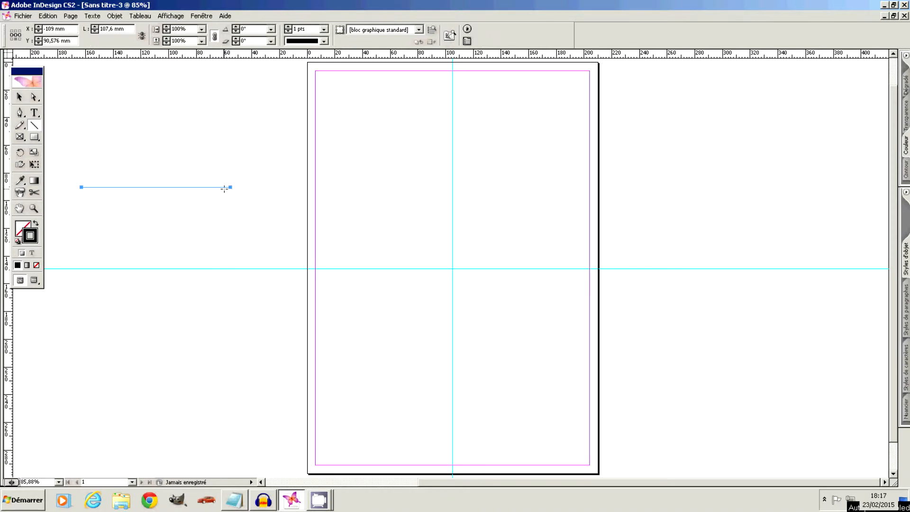
click(19, 98)
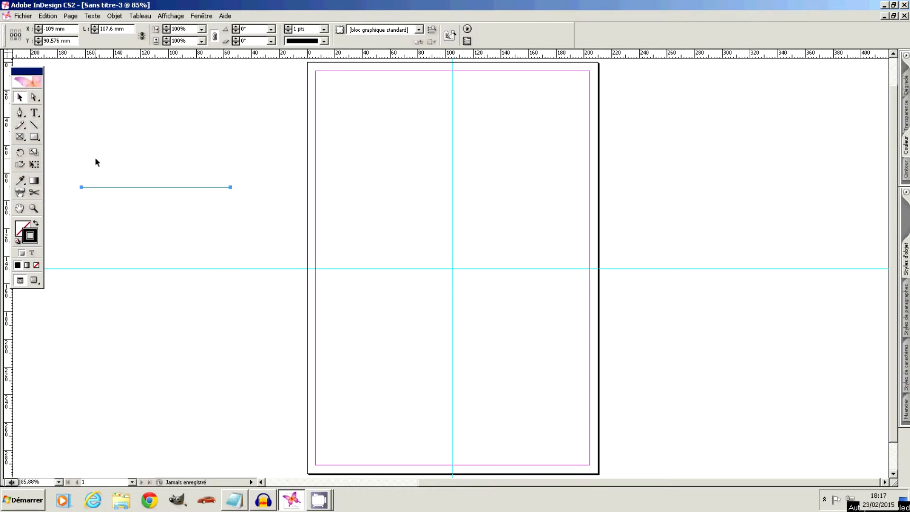
click(121, 186)
key(Delete)
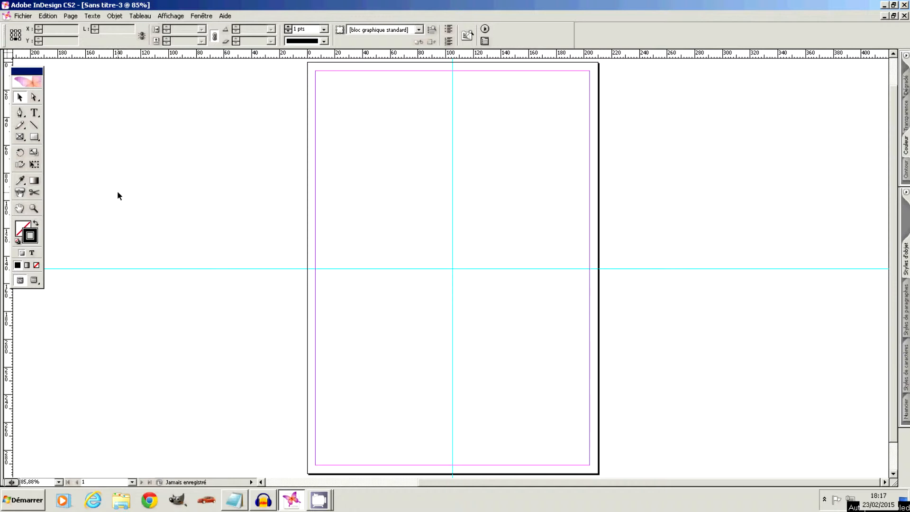
Draw a text frame about 68 by 93 mm in the page's upper-left quarter and enter the sample text "gfhfghnvb,nvb,".
click(38, 111)
drag(328, 107, 422, 236)
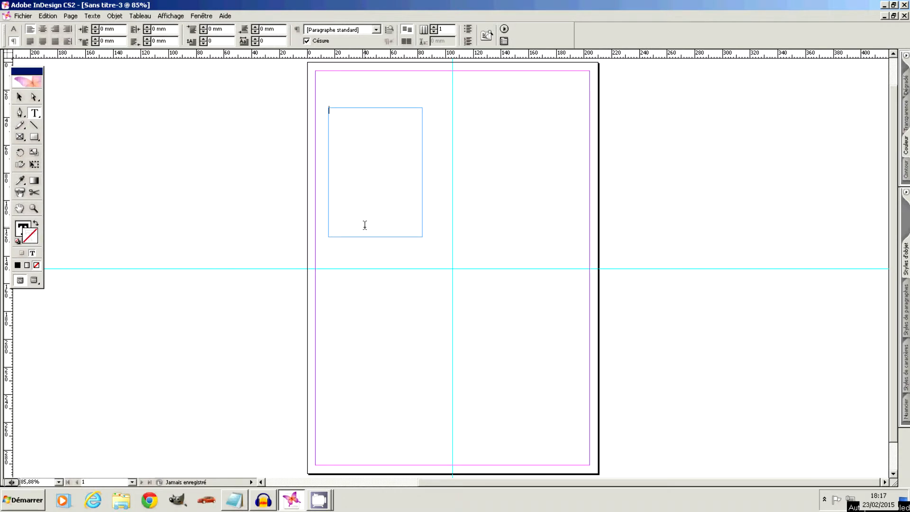
text(gfhfghnvb,nvb,)
click(19, 97)
click(325, 254)
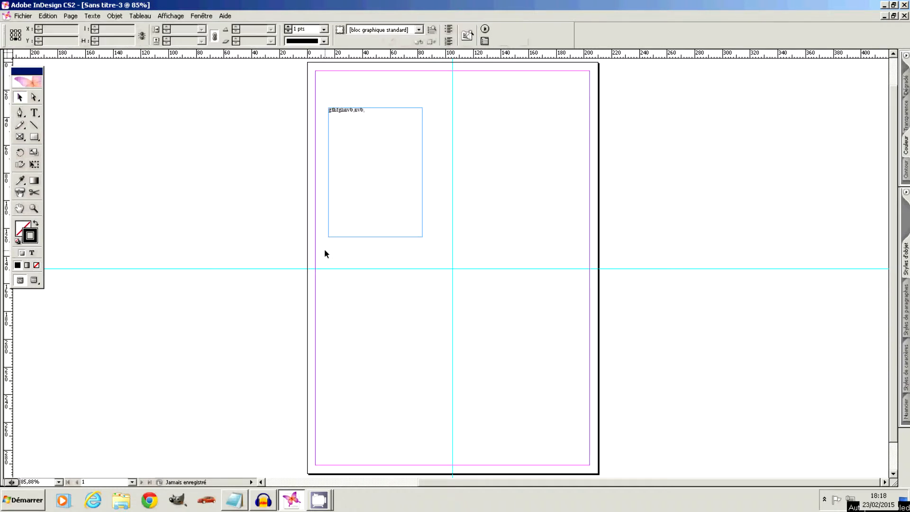
Move the text frame about 10 mm to the right and shorten it to a height of about 46 mm.
click(357, 175)
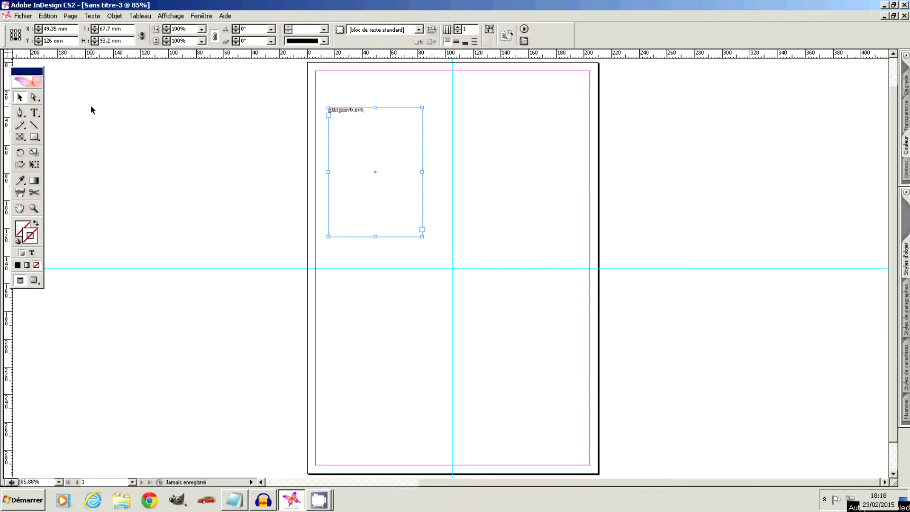
drag(360, 141, 389, 141)
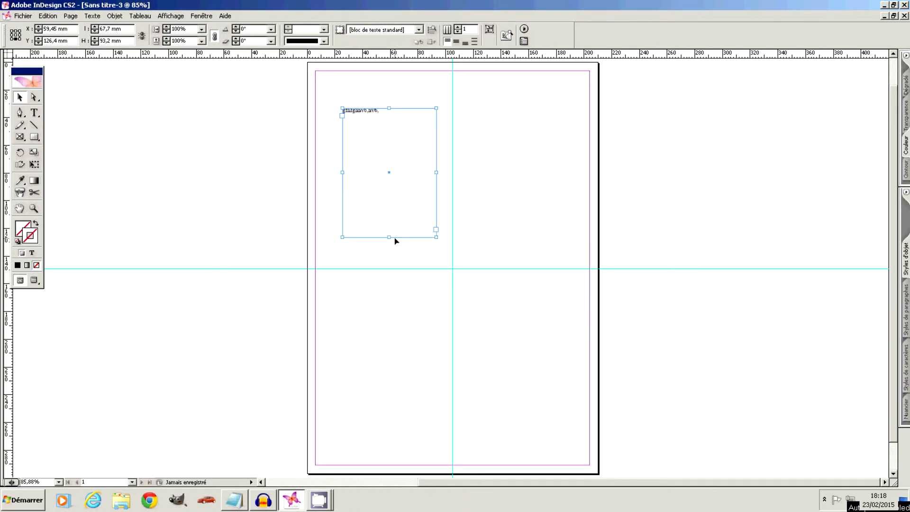
drag(389, 237, 387, 179)
mouse_move(388, 162)
mouse_down()
mouse_move(390, 213)
mouse_move(389, 171)
mouse_up()
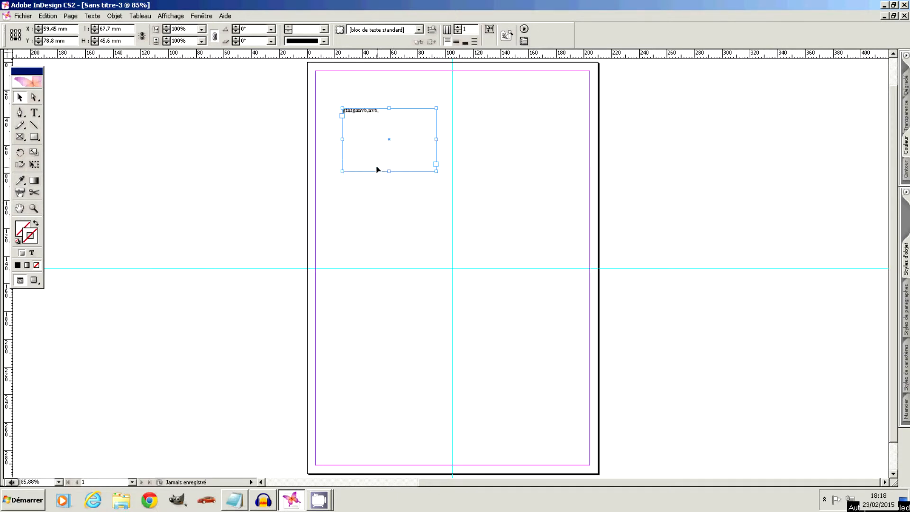
Delete all the sample text inside the text frame.
double_click(366, 138)
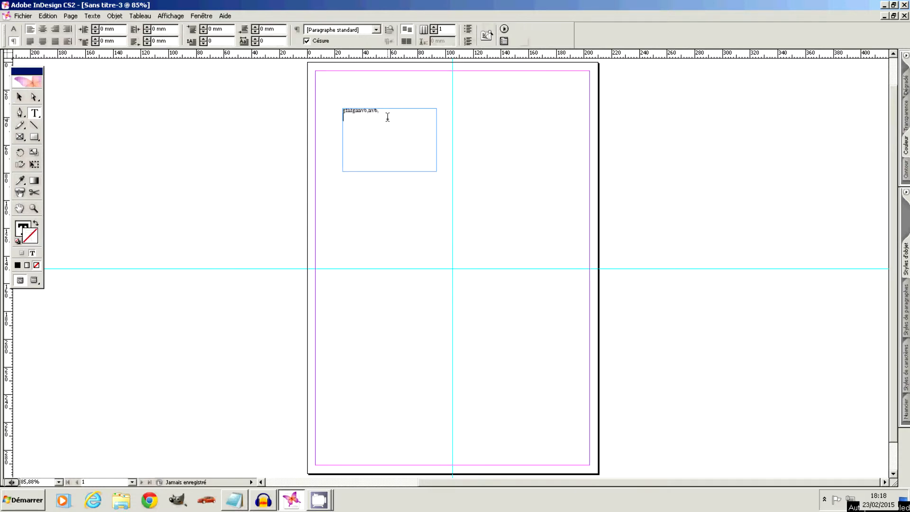
key(ctrl+a)
key(Delete)
Copy the selected psalm text from the Notepad file and paste it into the empty InDesign text frame.
click(239, 501)
right_click(130, 40)
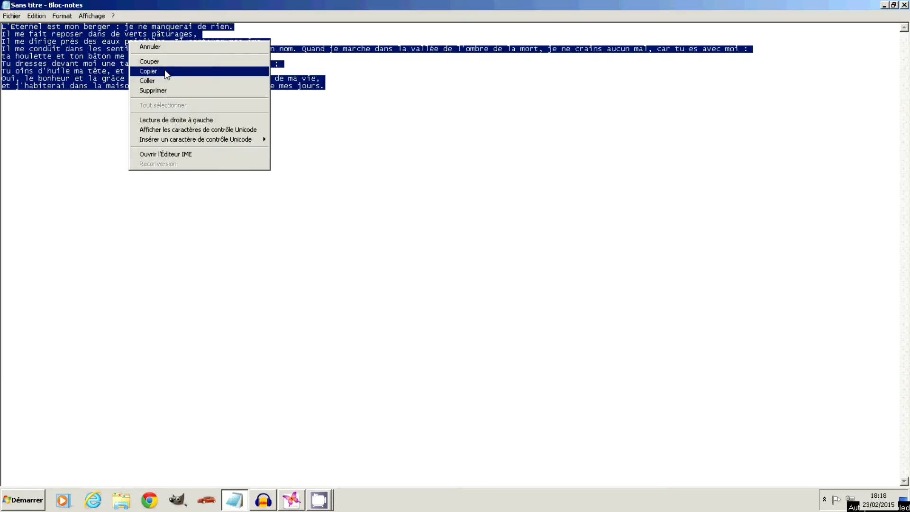
click(164, 69)
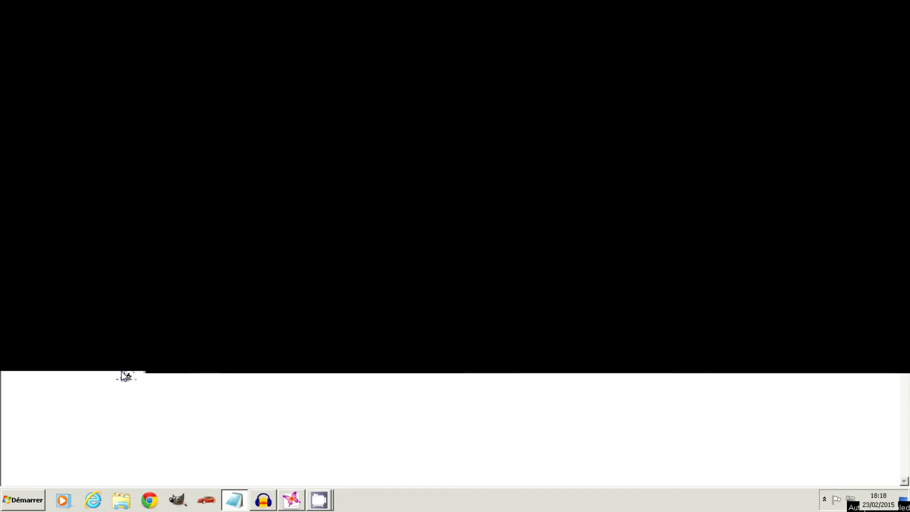
click(291, 500)
right_click(370, 134)
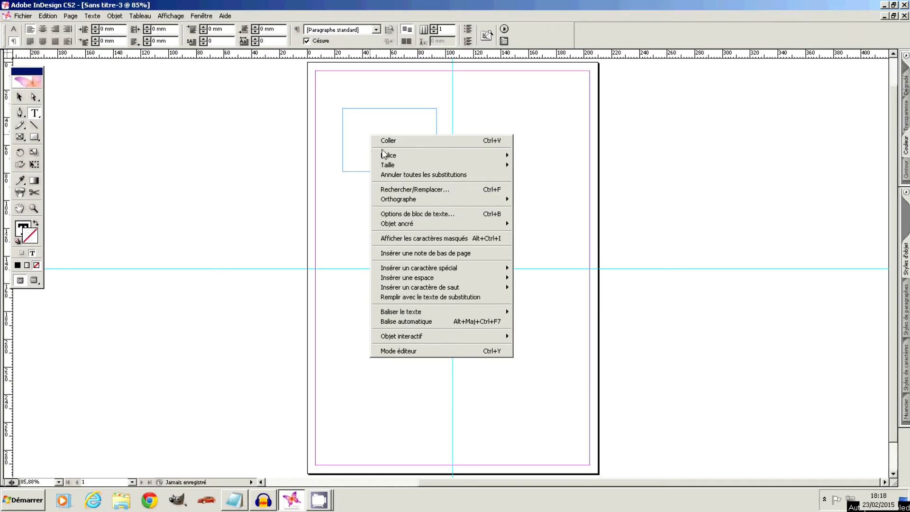
click(385, 140)
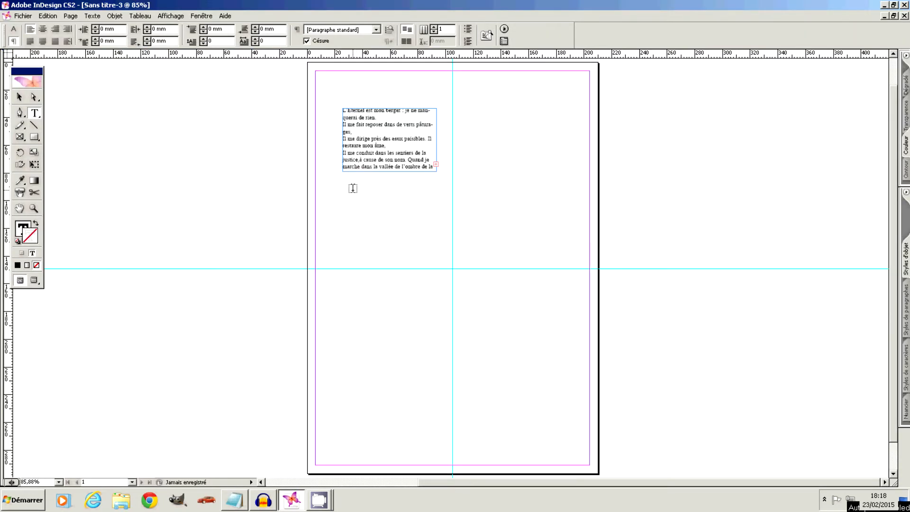
Move the psalm text frame about 10 mm to the left and fit the frame to its content.
click(436, 165)
click(20, 97)
drag(398, 127, 379, 134)
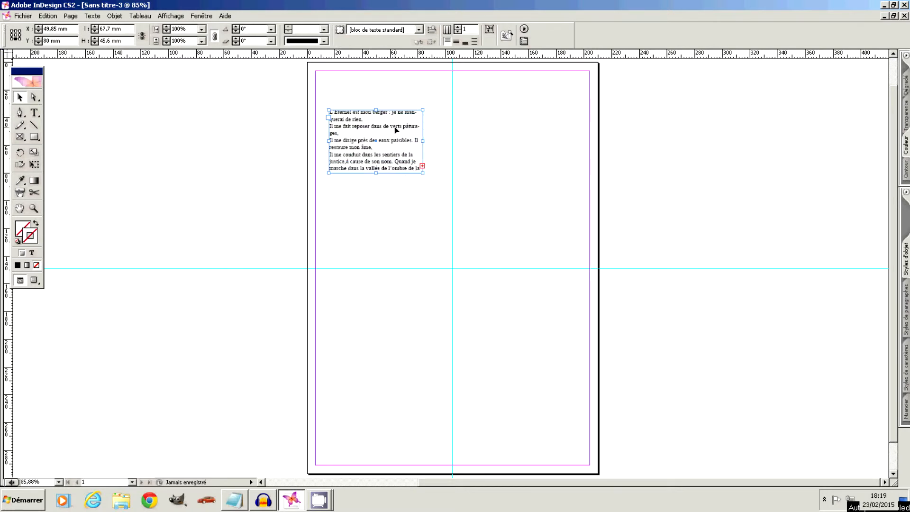
click(490, 30)
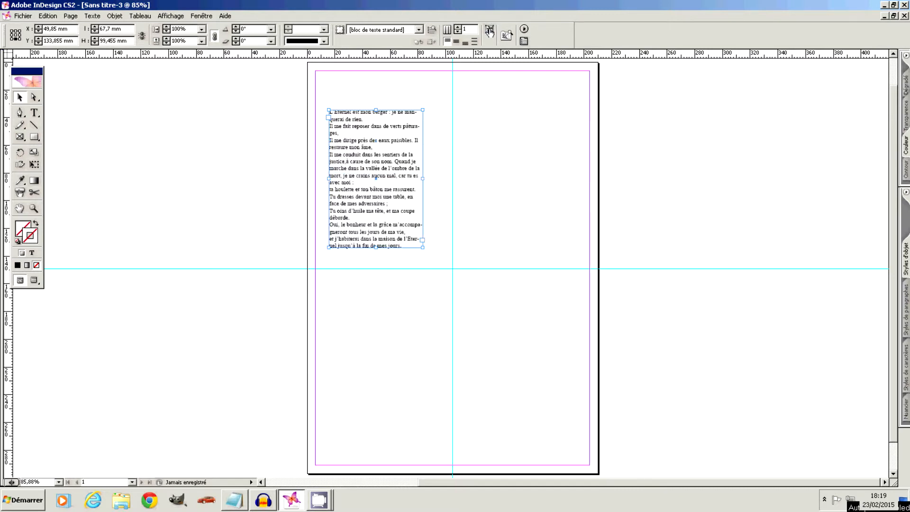
Place the text frame in the upper-left margin corner and stretch it to the guides' intersection, making it 99 by 143 mm.
mouse_move(360, 178)
mouse_down()
mouse_move(371, 174)
mouse_move(354, 167)
mouse_up()
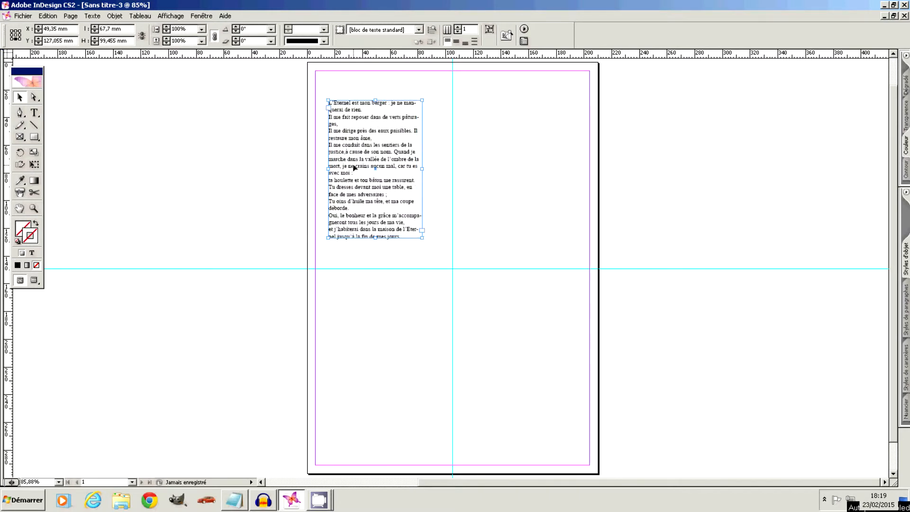
drag(345, 129, 349, 120)
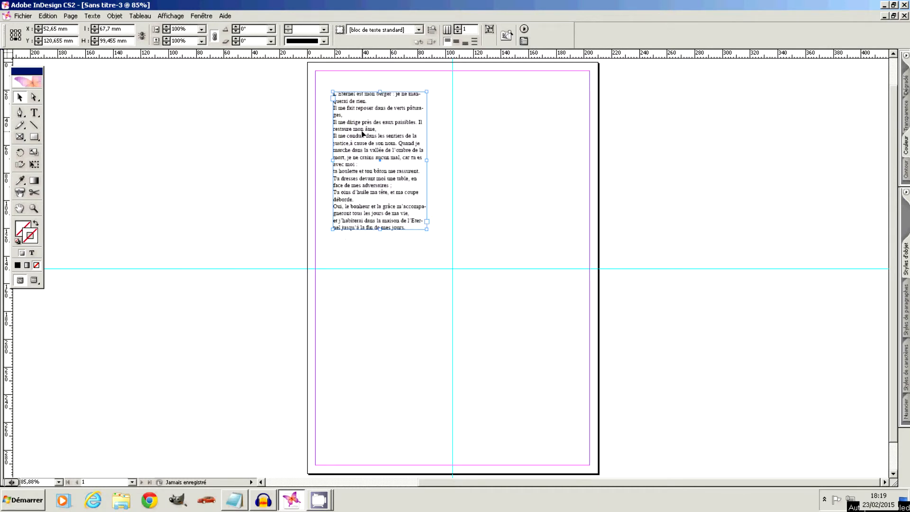
drag(366, 158, 348, 137)
drag(409, 209, 452, 267)
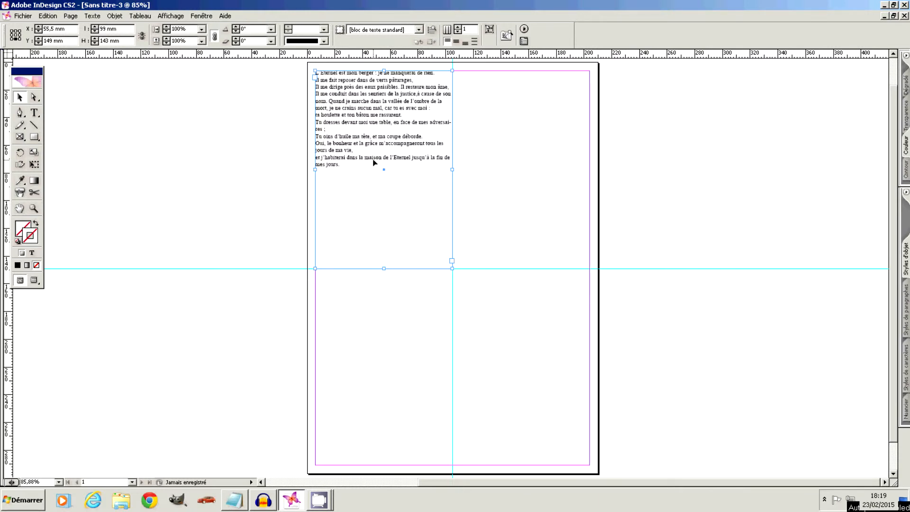
Try the centre, top and bottom vertical alignments on the text frame, and finish with vertical justification.
click(456, 42)
click(448, 42)
click(456, 43)
click(466, 43)
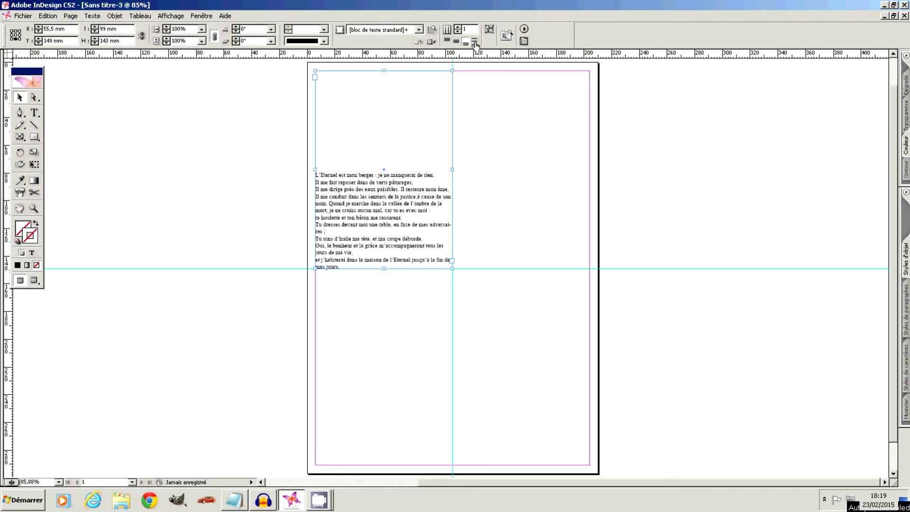
click(474, 42)
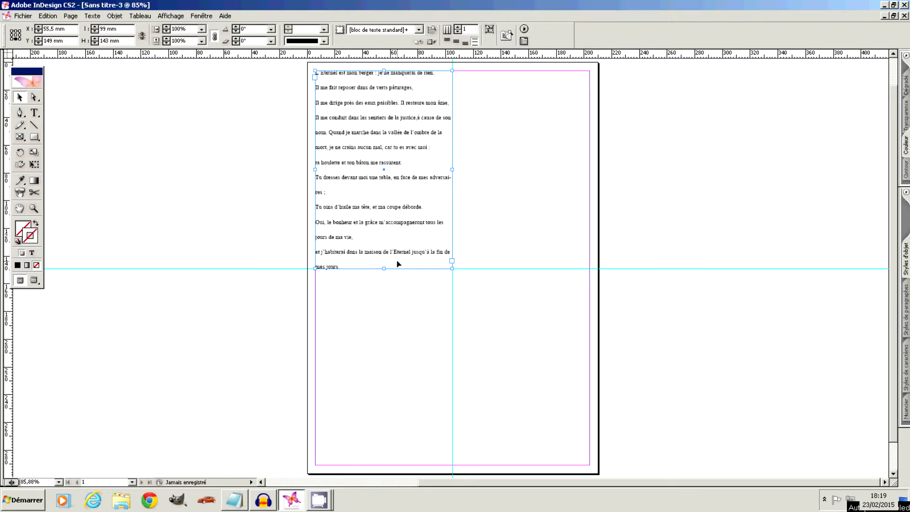
Shorten the psalm text frame from its lower and upper edges to about 94 mm high, with its lower edge at about Y 124 mm.
drag(384, 269, 384, 223)
drag(383, 69, 384, 94)
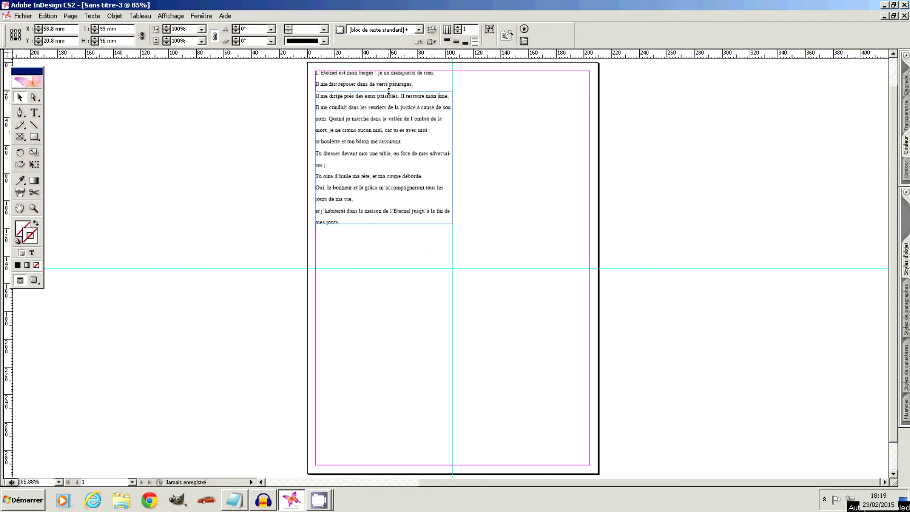
drag(385, 132, 385, 140)
click(483, 154)
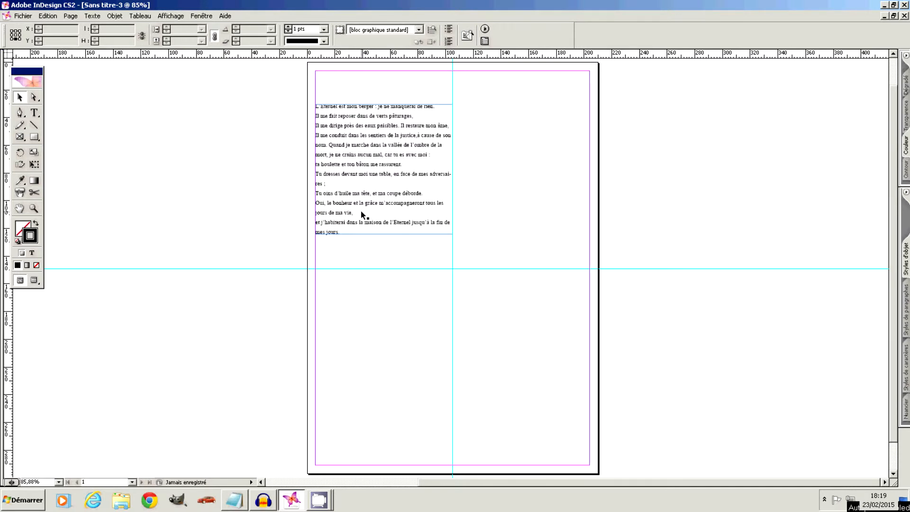
Select all of the psalm text and change its font to Caladea Regular.
double_click(370, 174)
triple_click(370, 174)
drag(349, 232, 316, 104)
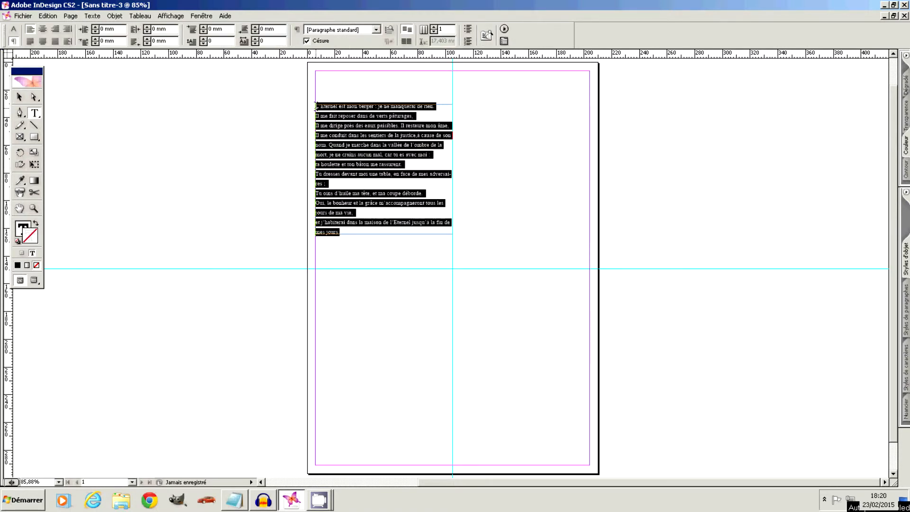
right_click(349, 145)
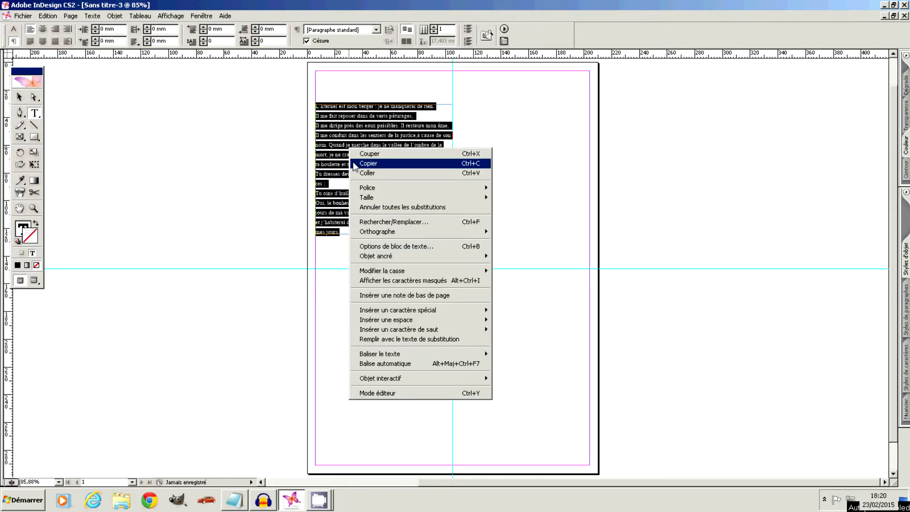
mouse_move(363, 191)
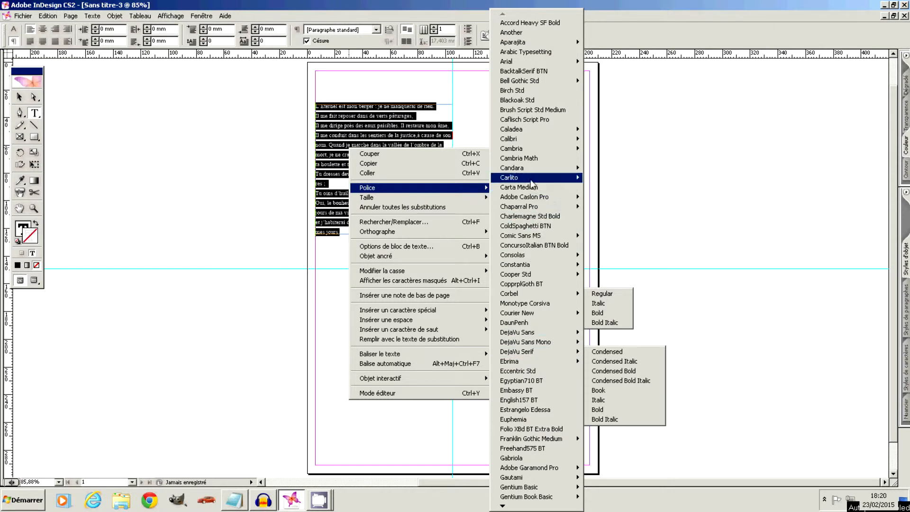
mouse_move(521, 134)
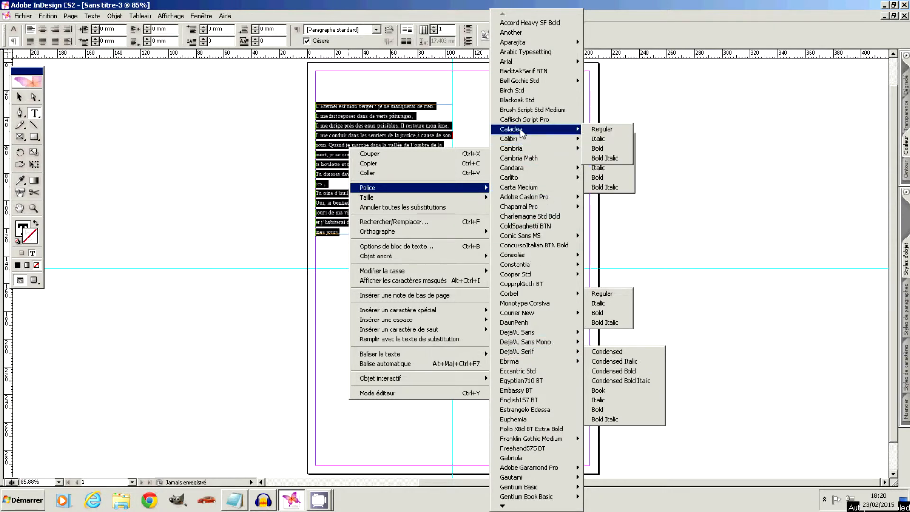
click(604, 133)
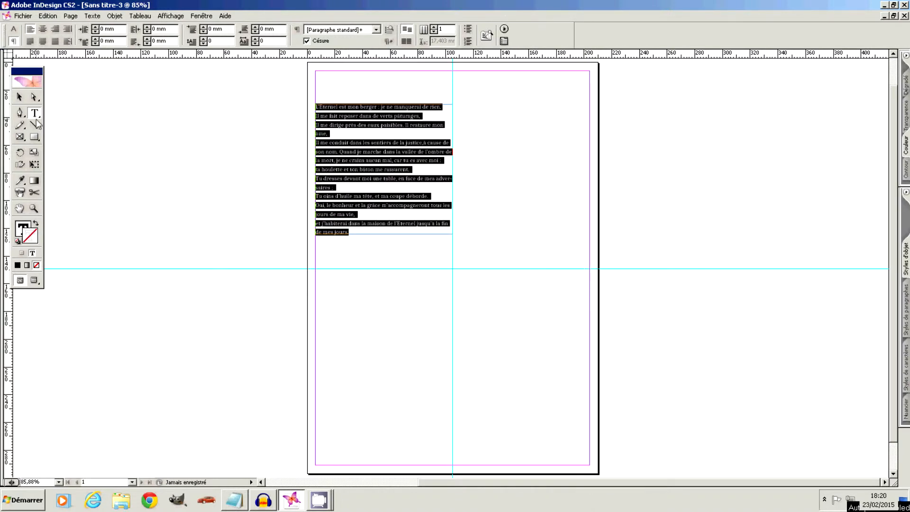
click(21, 100)
click(517, 213)
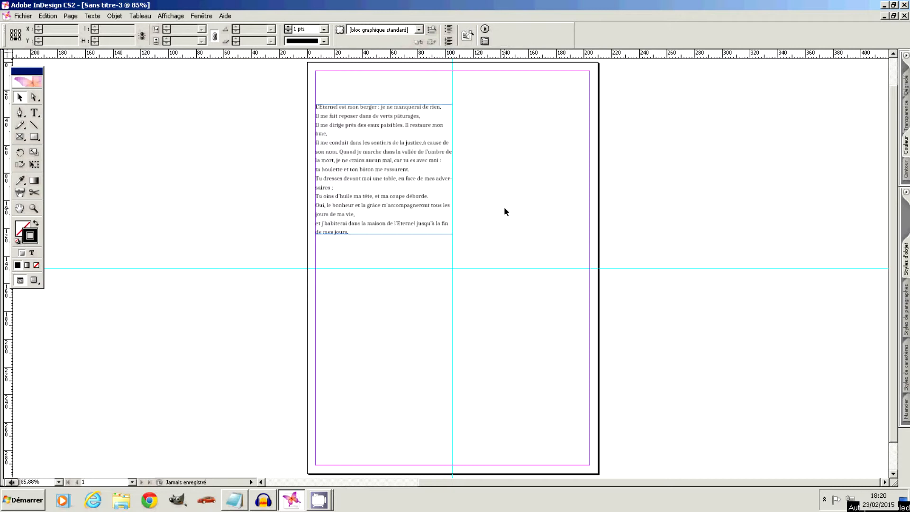
Select all of the psalm text again, set its size to 14 pt, and nudge the text frame slightly upward.
click(377, 220)
drag(361, 233, 319, 105)
double_click(357, 233)
right_click(327, 128)
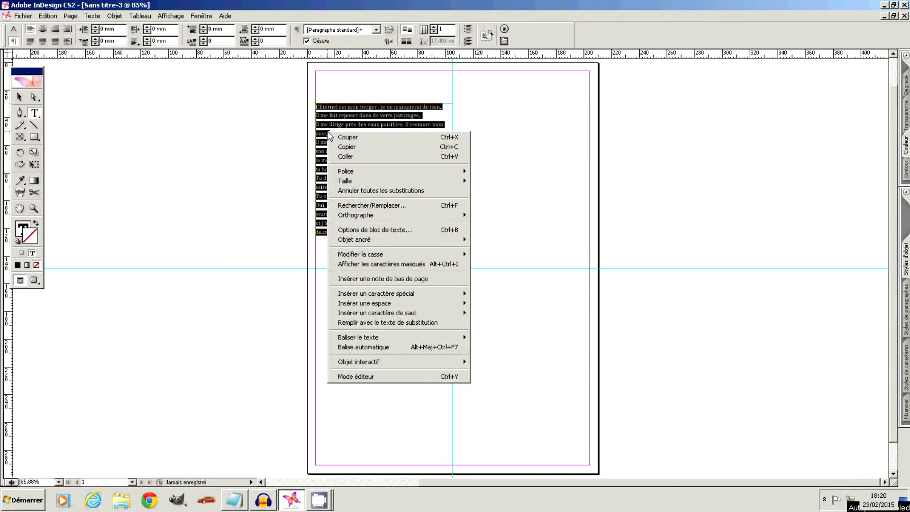
mouse_move(359, 173)
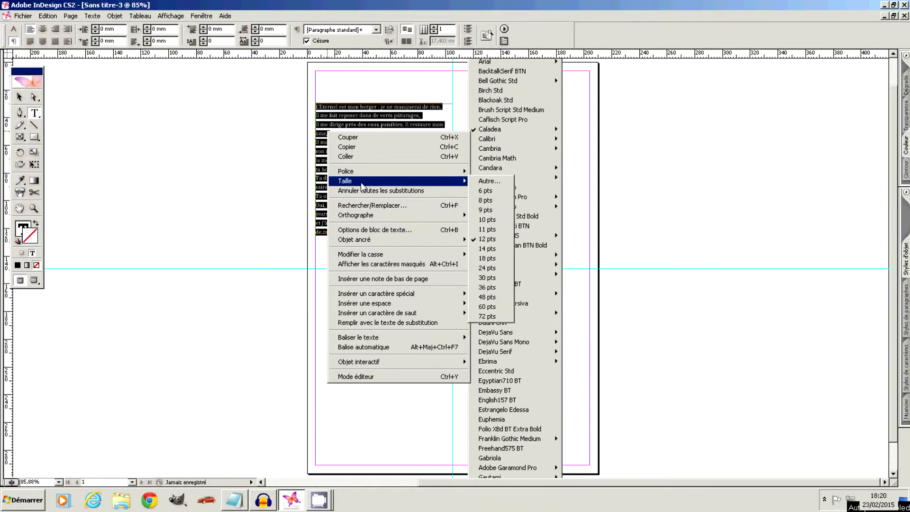
click(487, 249)
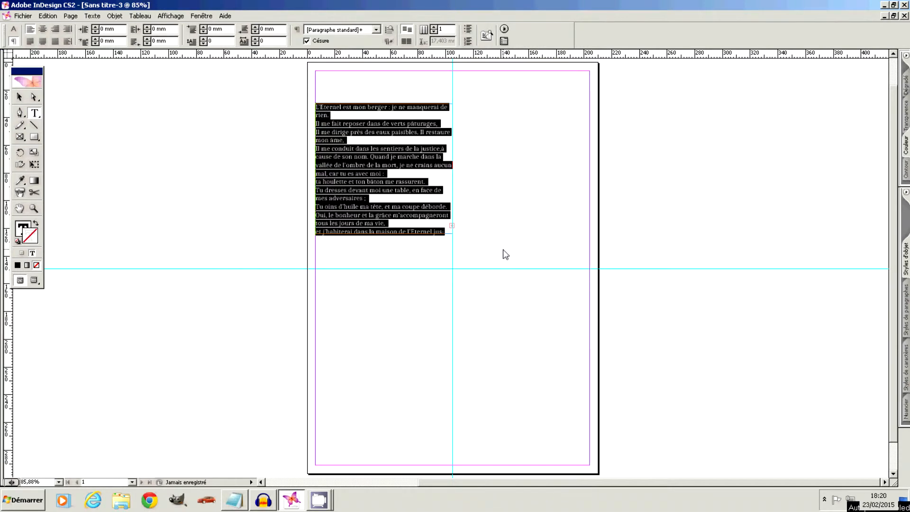
click(21, 98)
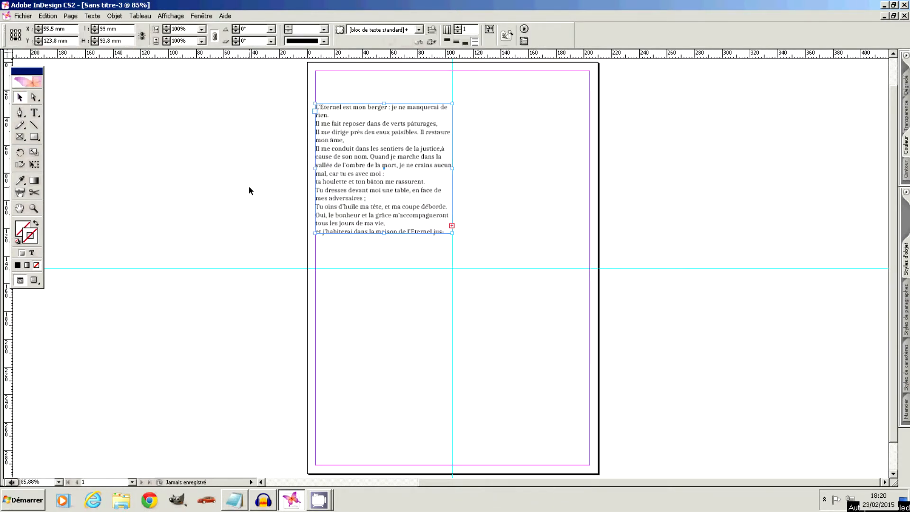
click(372, 185)
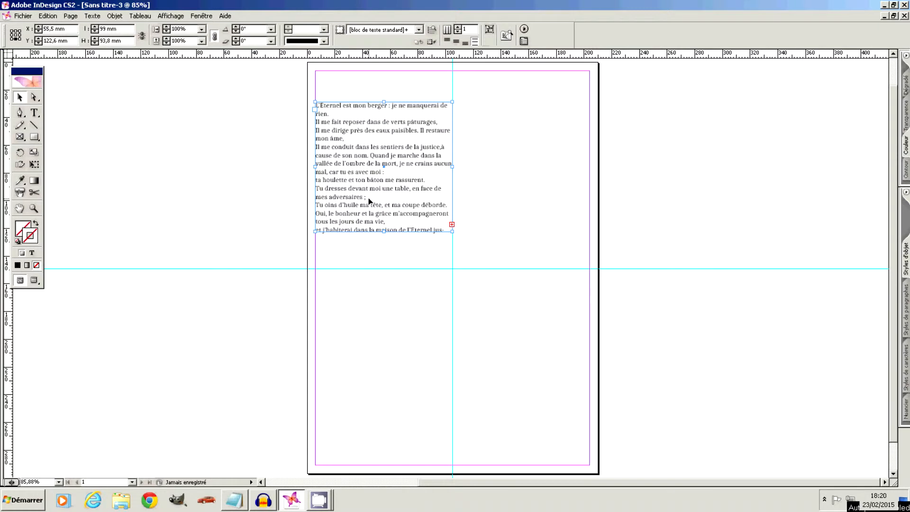
Select the visible psalm text and display the colour swatches (Nuancier).
triple_click(381, 224)
click(444, 229)
drag(444, 230, 306, 105)
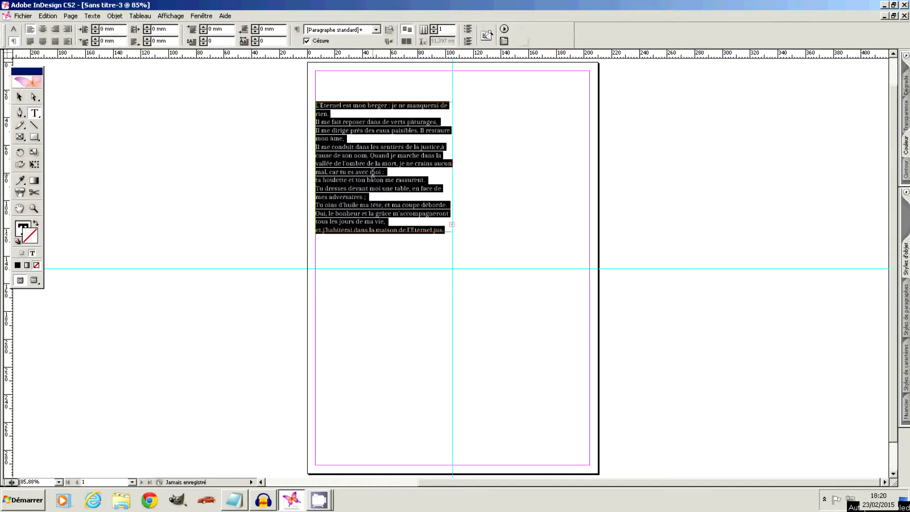
click(177, 17)
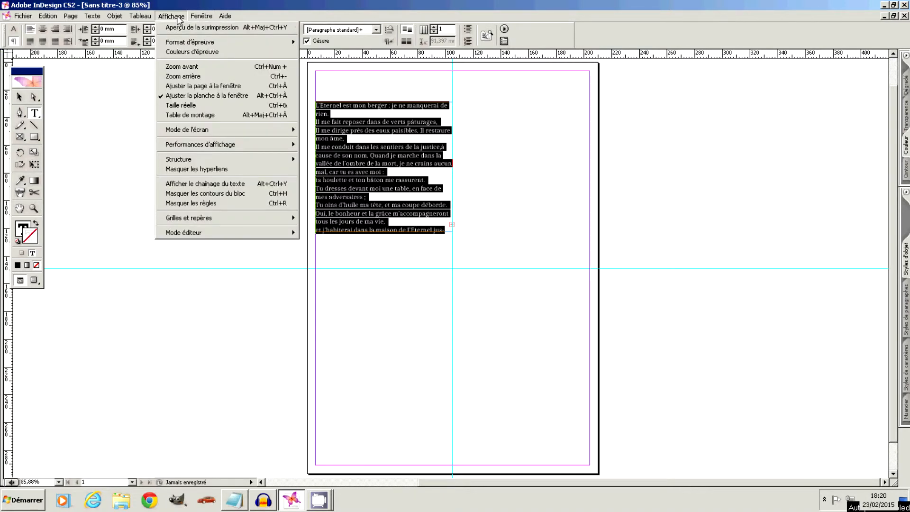
mouse_move(195, 13)
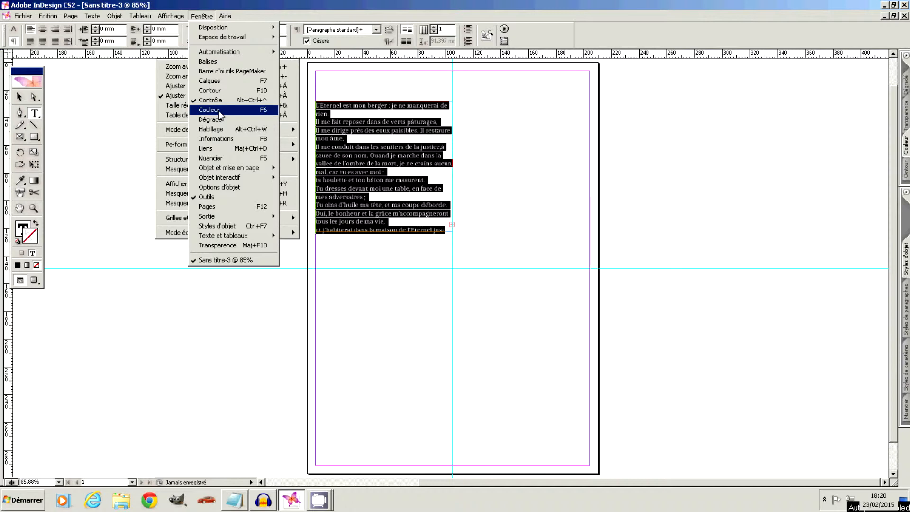
click(227, 160)
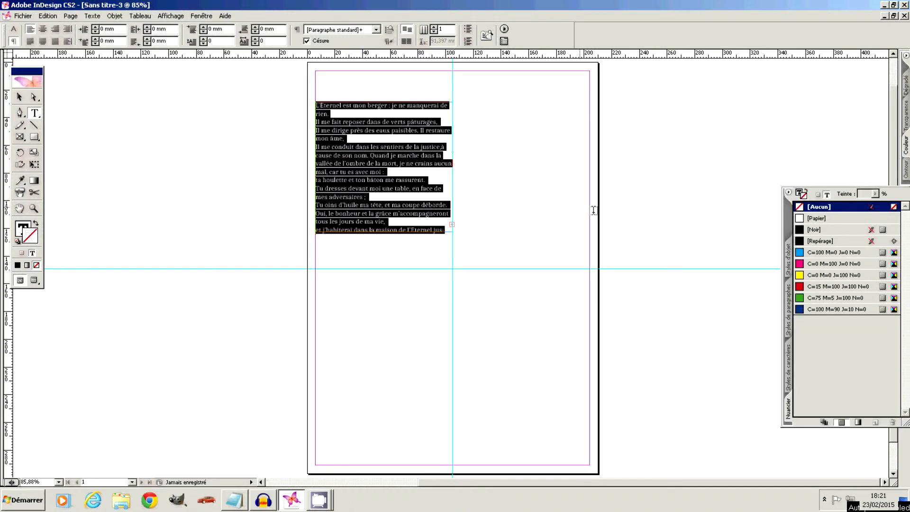
Try the green swatch C=75 M=5 J=100 N=0 on the text's outline, and reset the outline to [Aucun].
click(803, 299)
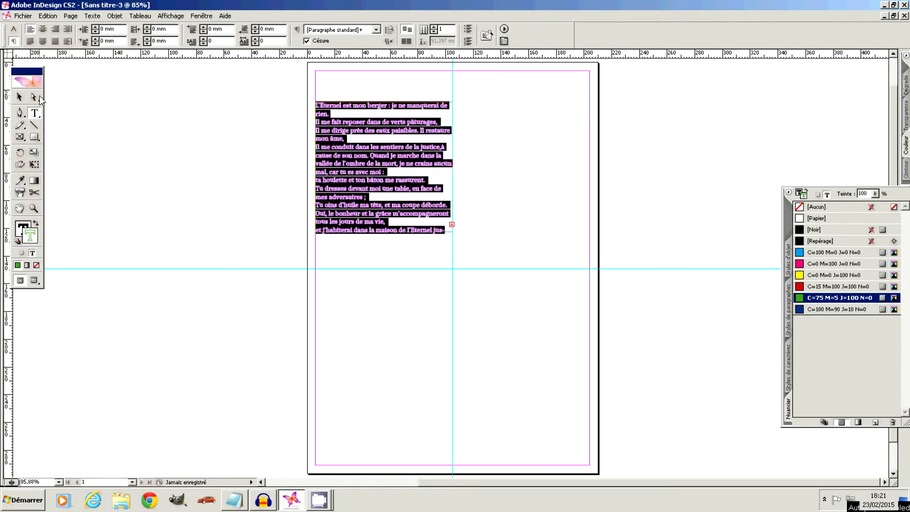
key(Escape)
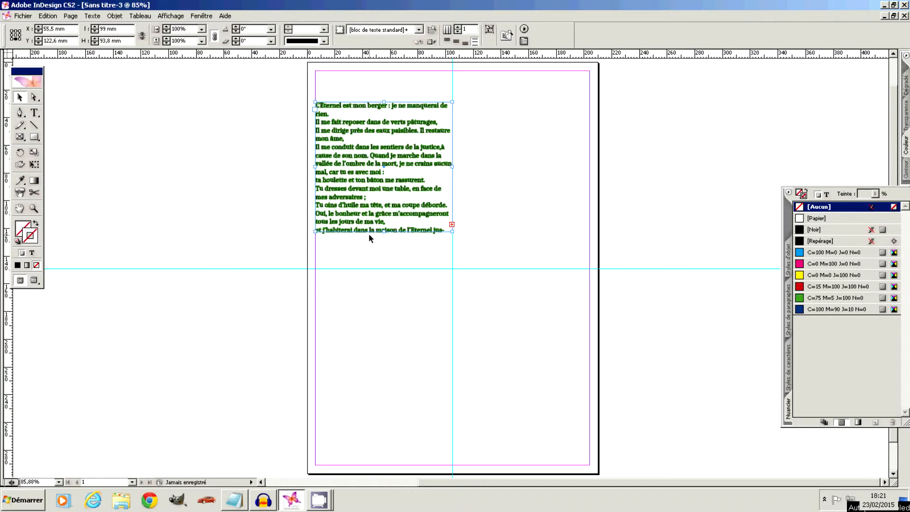
double_click(383, 217)
drag(448, 229, 287, 104)
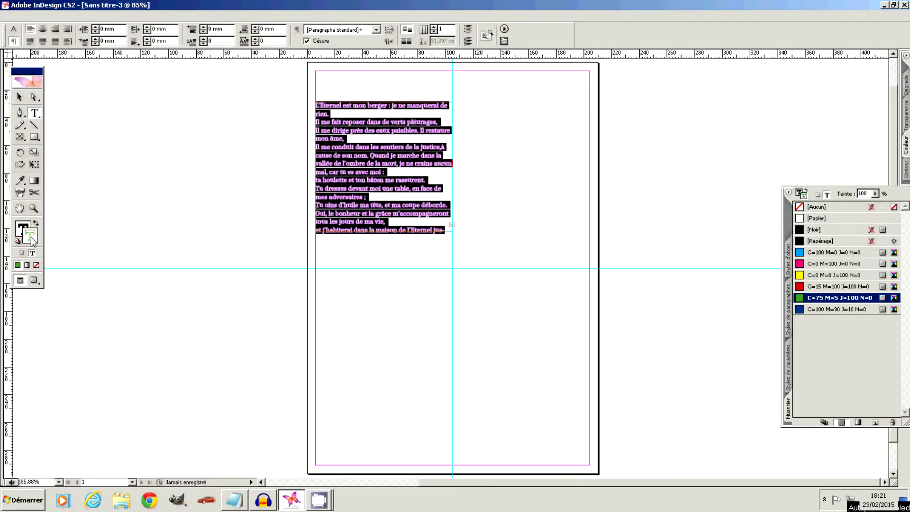
double_click(31, 238)
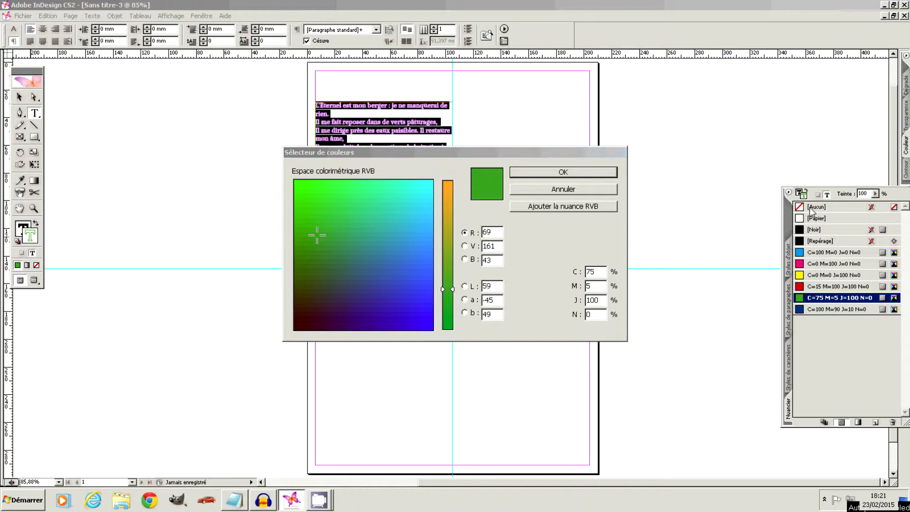
click(553, 189)
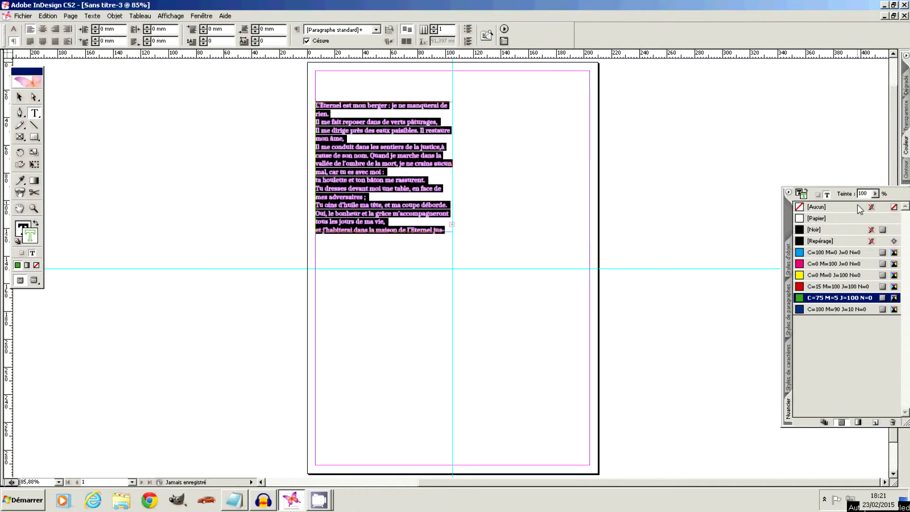
click(834, 204)
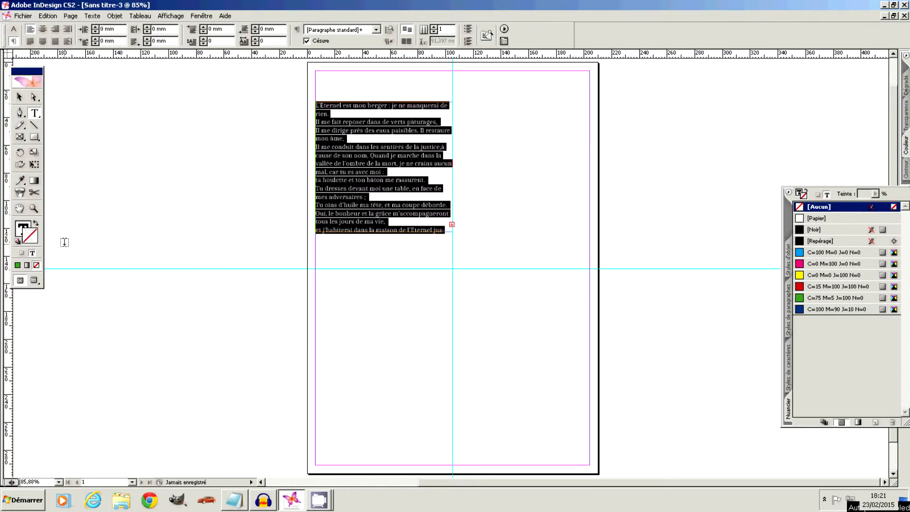
Fill the selected psalm text with the dark blue swatch C=100 M=90 J=10 N=0 and deselect it.
double_click(23, 231)
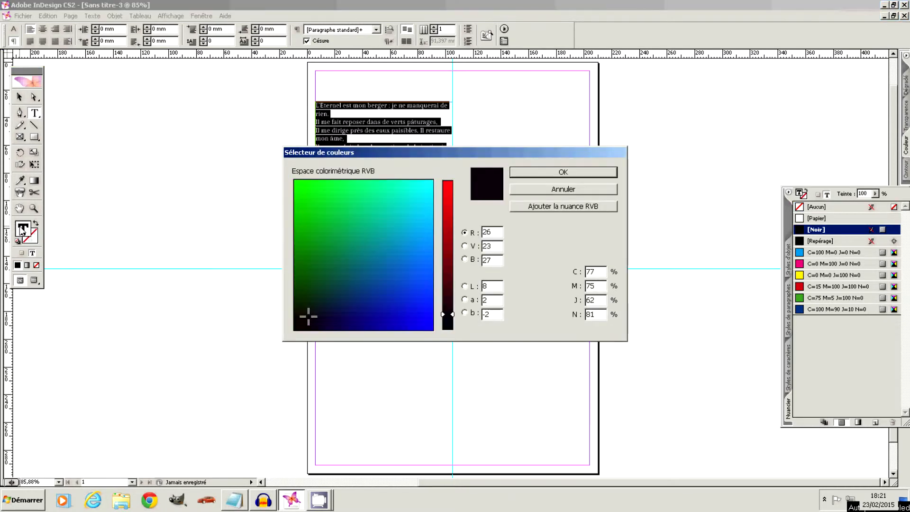
click(551, 173)
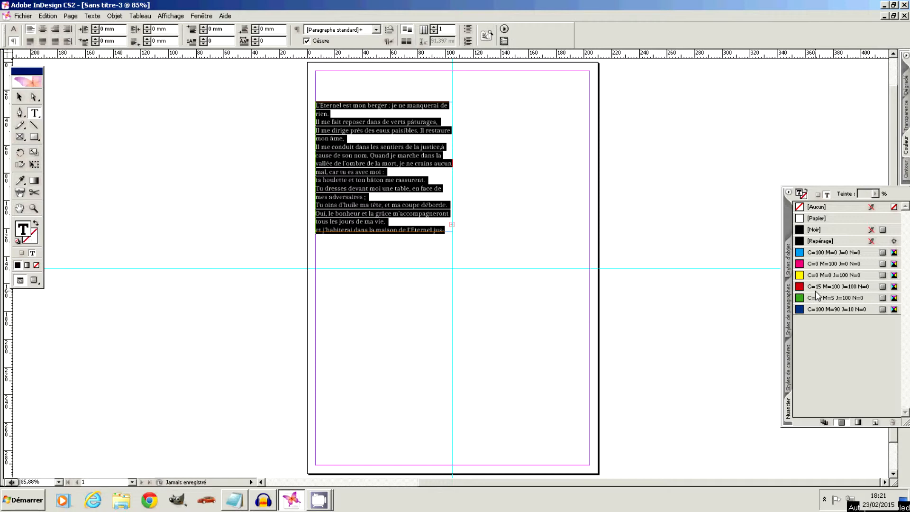
click(815, 310)
click(514, 235)
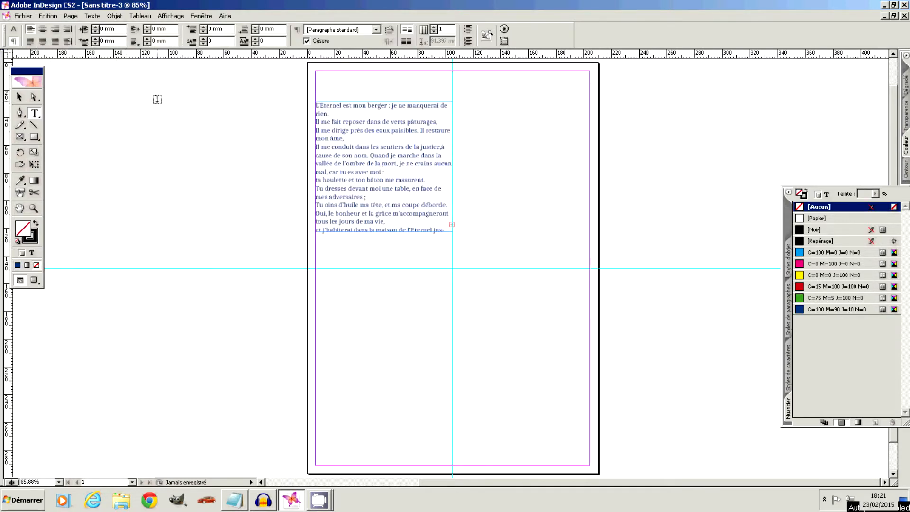
Fit the psalm text frame to its content to reveal the overset last line, and deselect it.
click(19, 97)
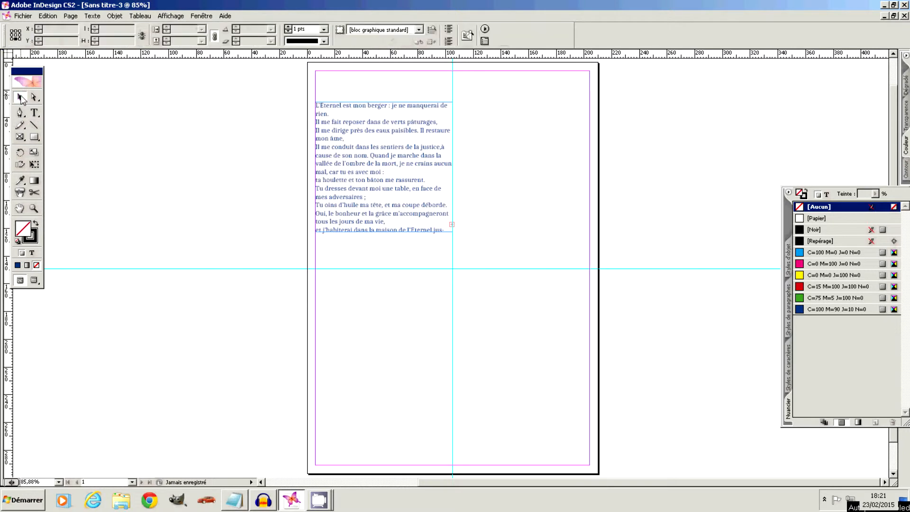
click(360, 142)
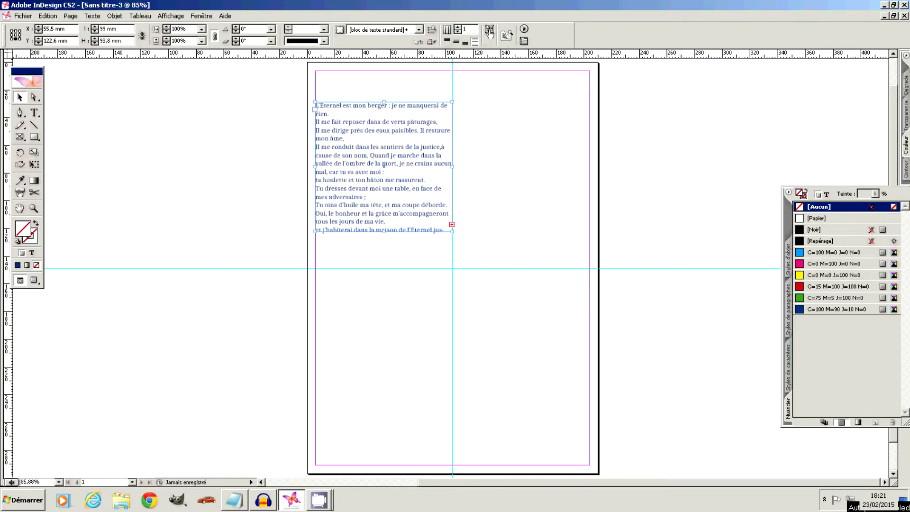
key(ctrl+alt+c)
click(506, 180)
click(345, 209)
click(498, 177)
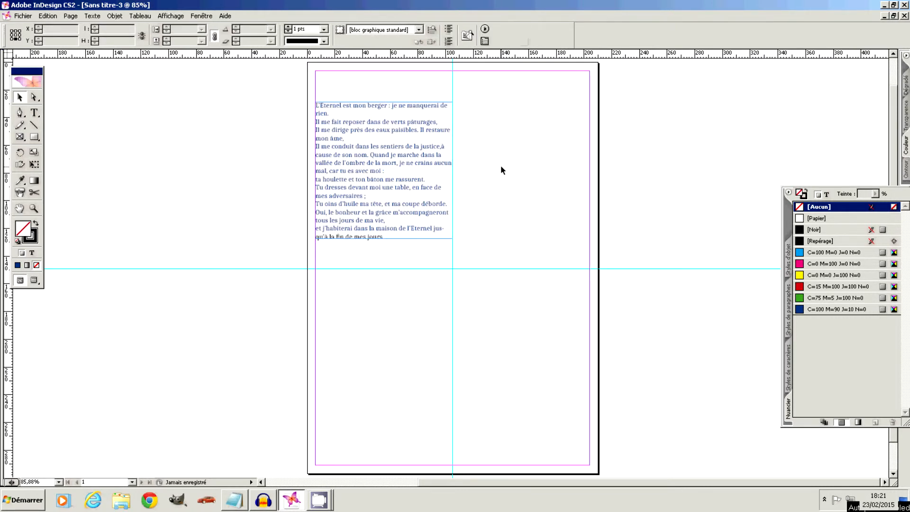
Colour the last line "qu'à la fin de mes jours." with the same dark blue swatch, C=100 M=90 J=10 N=0.
click(390, 200)
double_click(386, 238)
drag(384, 237, 314, 234)
click(365, 239)
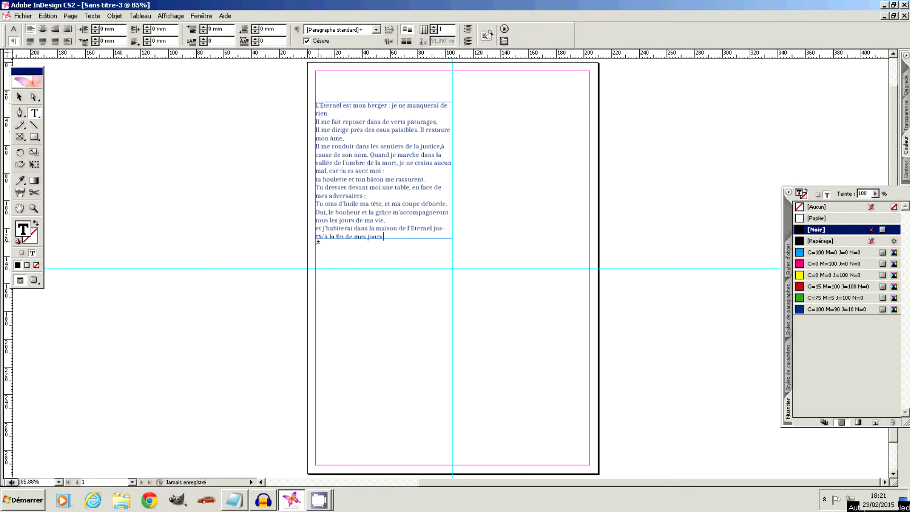
triple_click(316, 235)
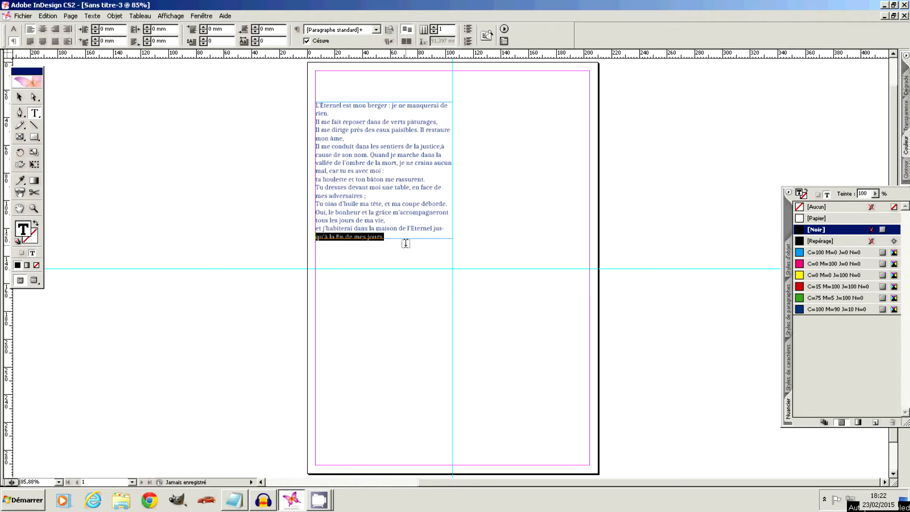
click(809, 309)
click(520, 243)
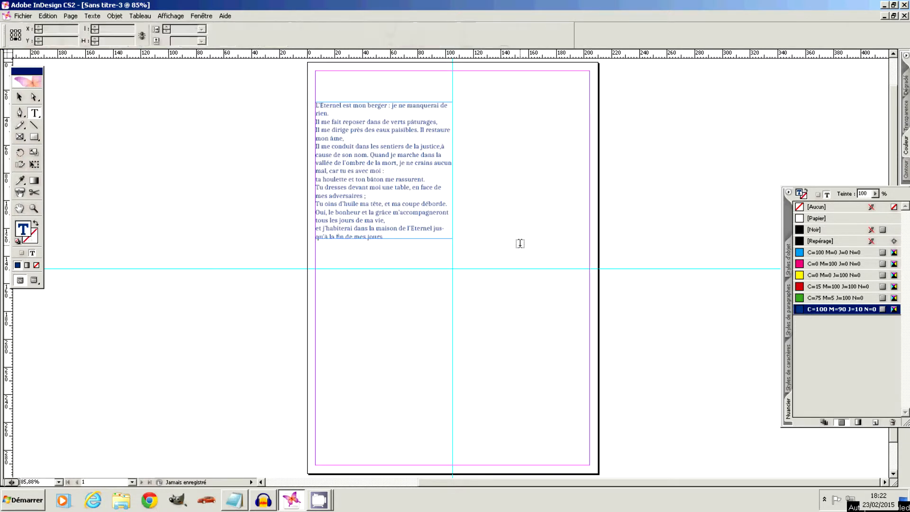
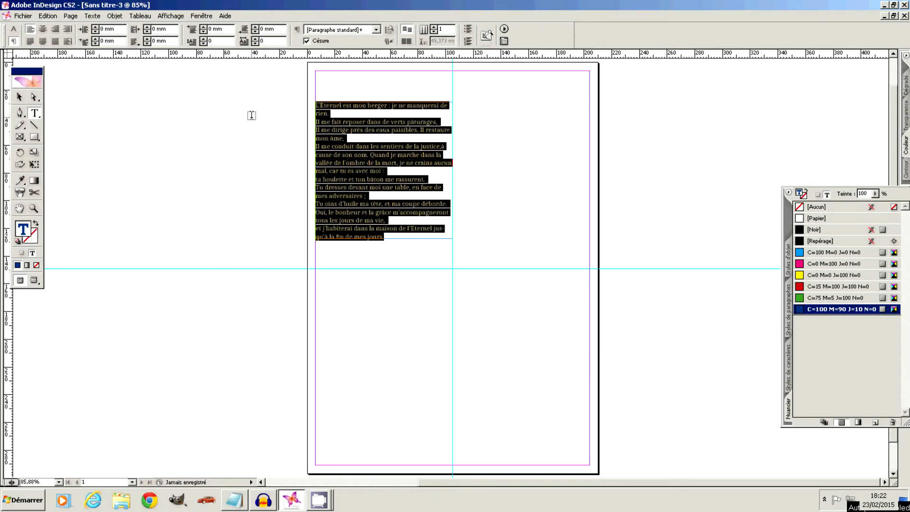
Set both the left and right indents of the whole psalm text to 2 mm.
click(96, 27)
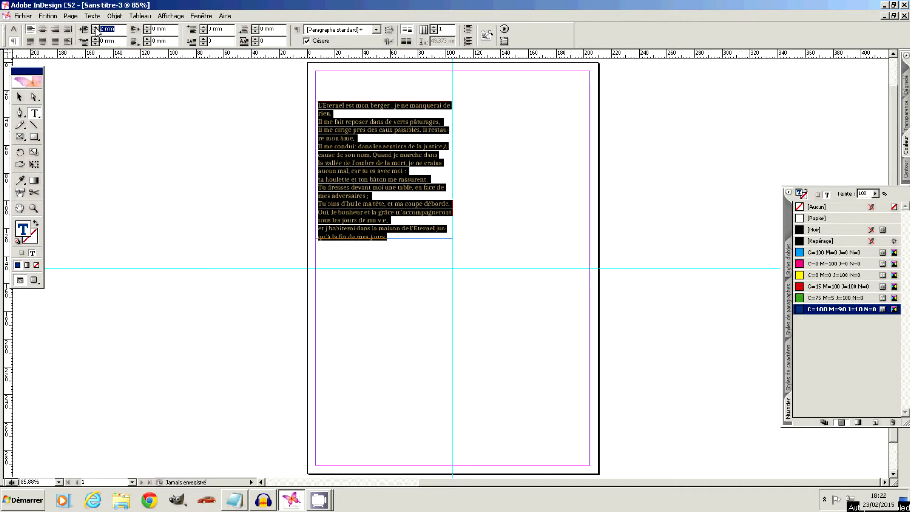
click(148, 26)
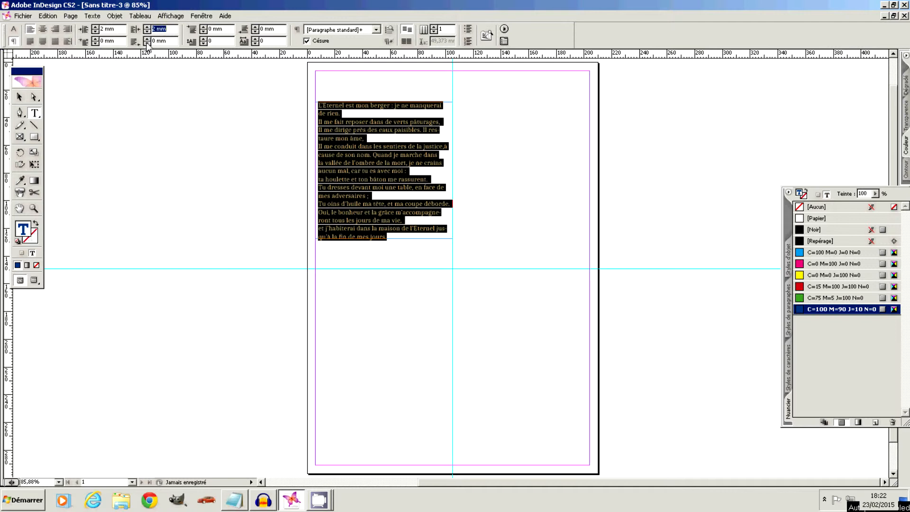
Try adjusting the last-line right indent of the selected psalm text, and leave text editing.
click(147, 43)
click(146, 40)
click(146, 40)
click(146, 43)
click(146, 43)
key(Escape)
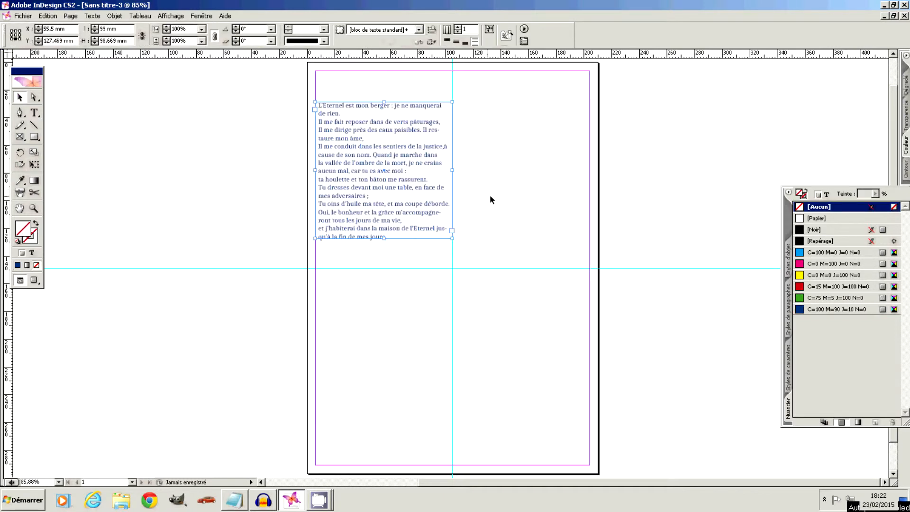
Give the first sentence, "L'Eternel est mon berger : je ne manquerai de rien.", a one-character drop cap two lines high, and preview the page.
key(t)
click(399, 230)
drag(399, 231, 302, 113)
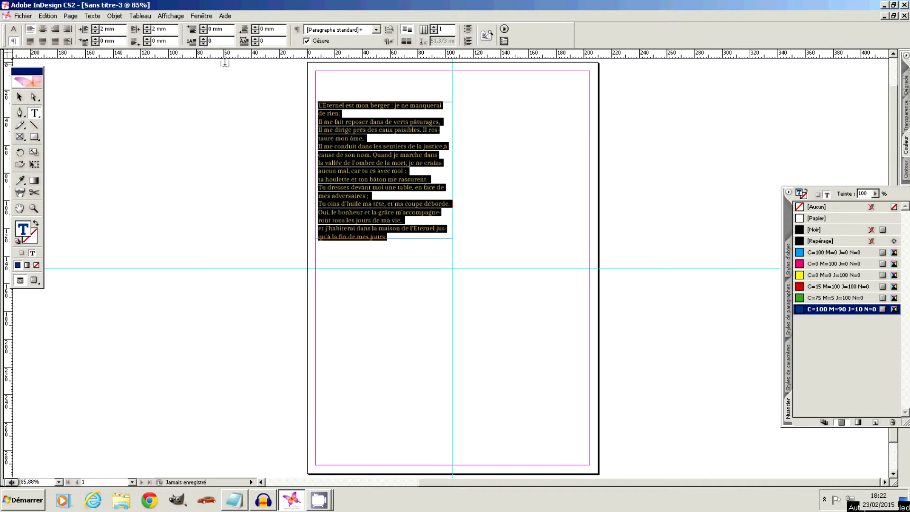
click(323, 113)
double_click(339, 114)
double_click(338, 113)
double_click(350, 113)
double_click(350, 112)
double_click(350, 114)
double_click(350, 113)
drag(356, 120, 314, 107)
click(343, 115)
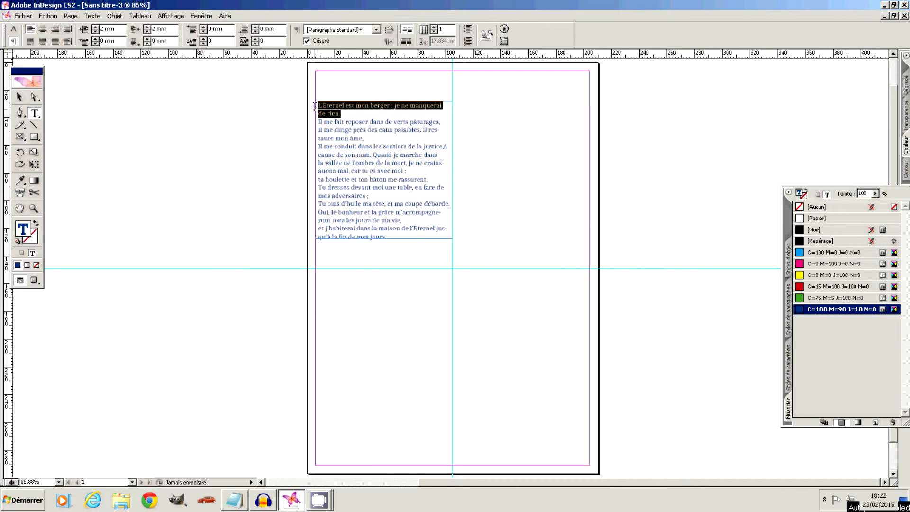
click(356, 117)
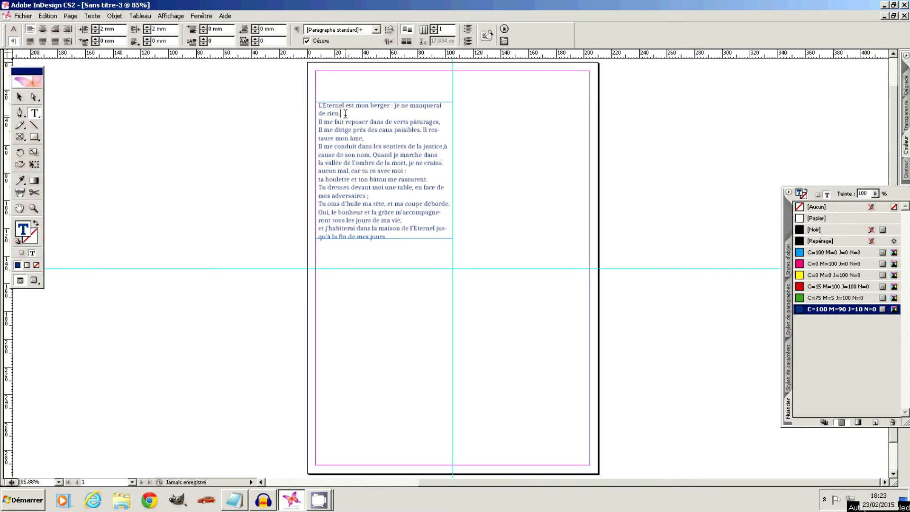
drag(345, 115, 315, 104)
click(348, 114)
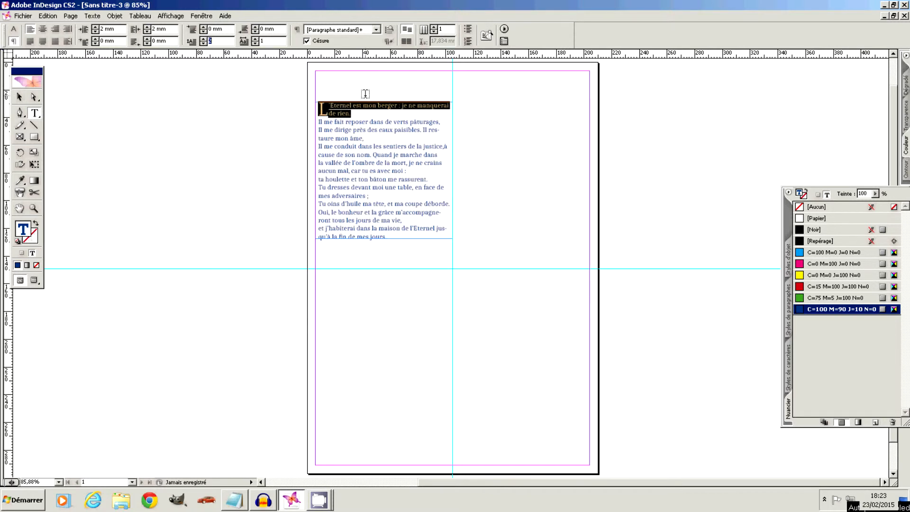
click(367, 114)
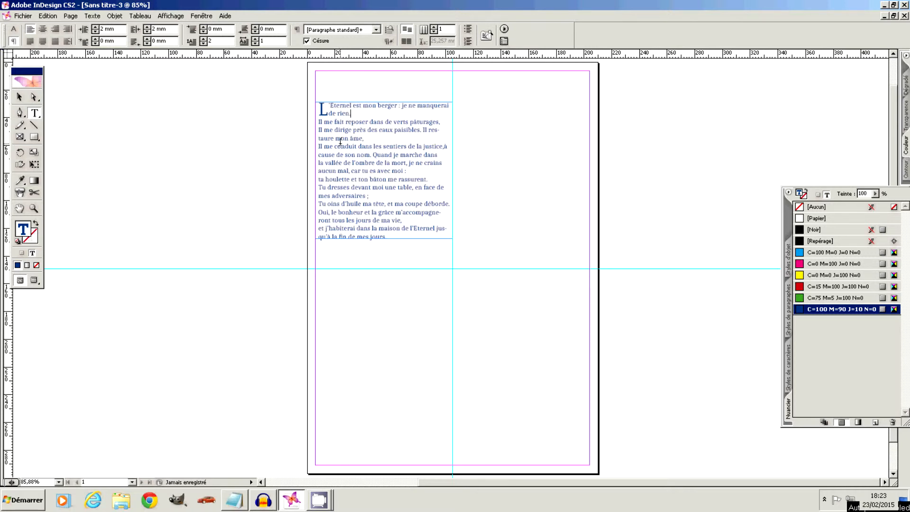
click(34, 280)
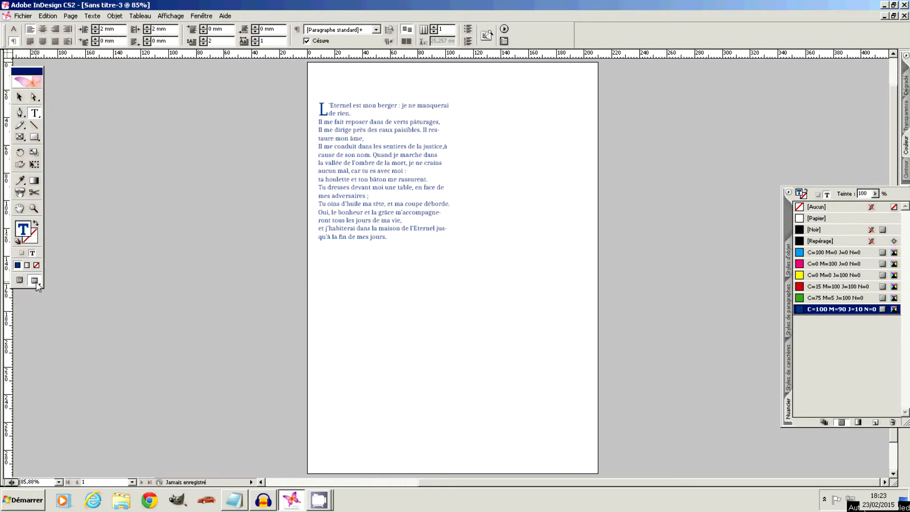
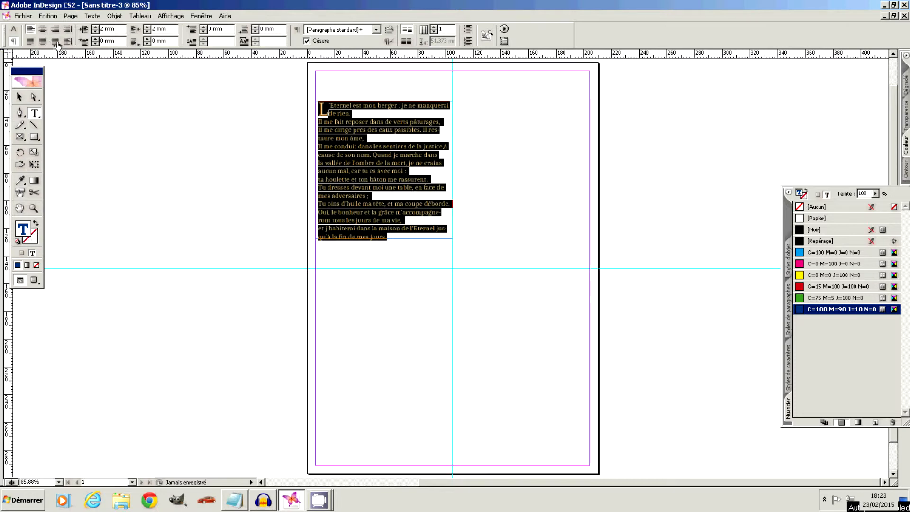
Try full justification and the centred, right and spine-based alignments on the whole psalm text.
click(55, 42)
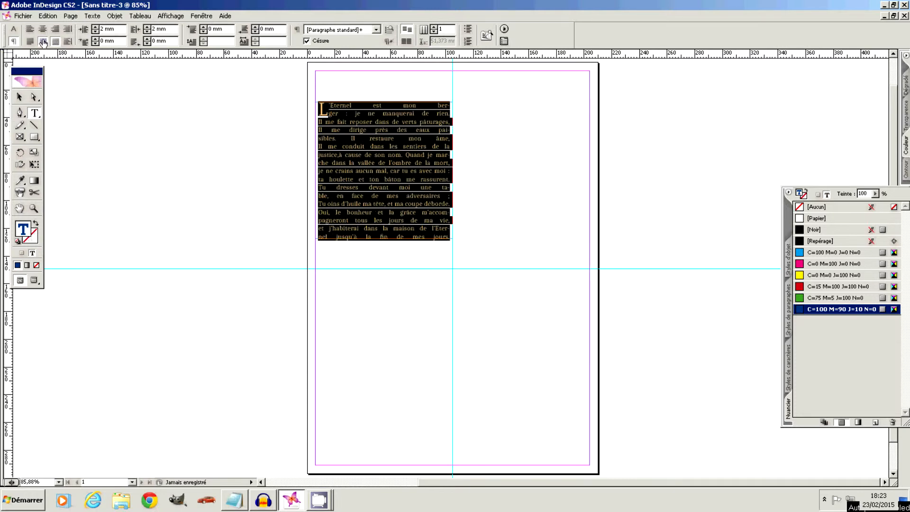
click(42, 42)
click(41, 30)
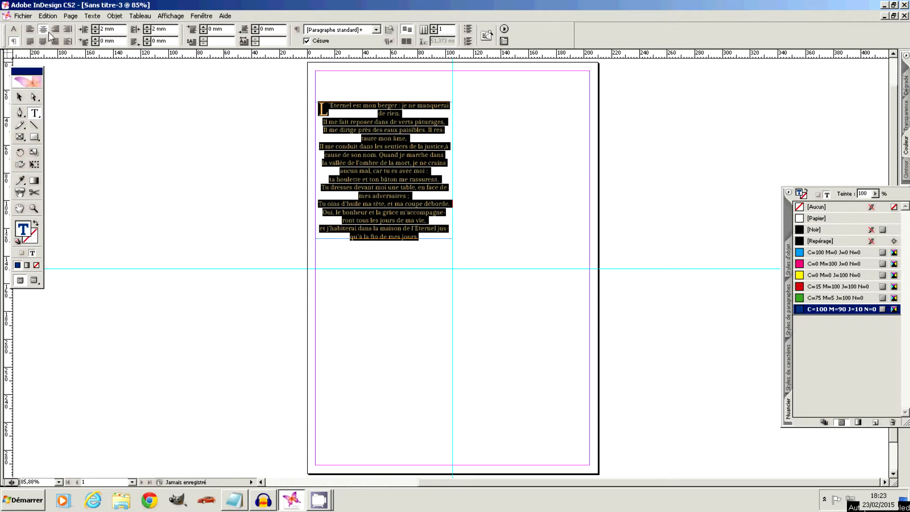
click(55, 30)
click(67, 29)
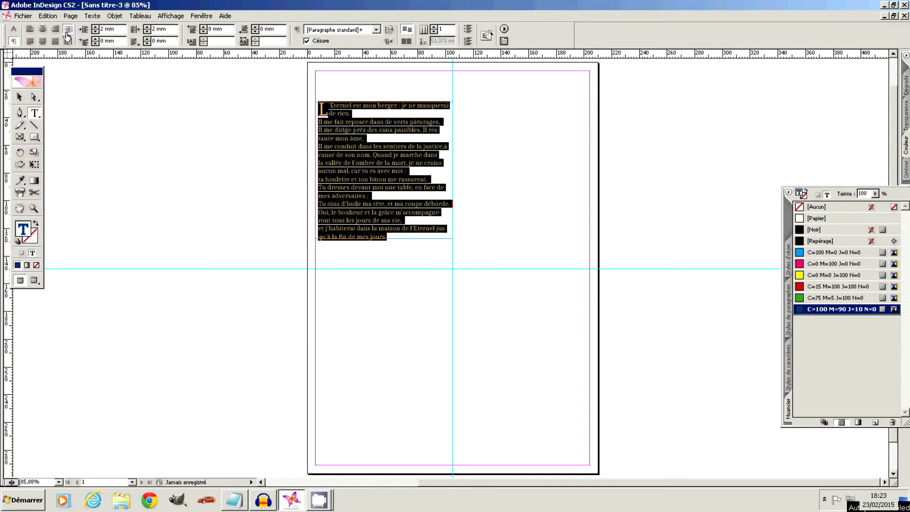
click(67, 42)
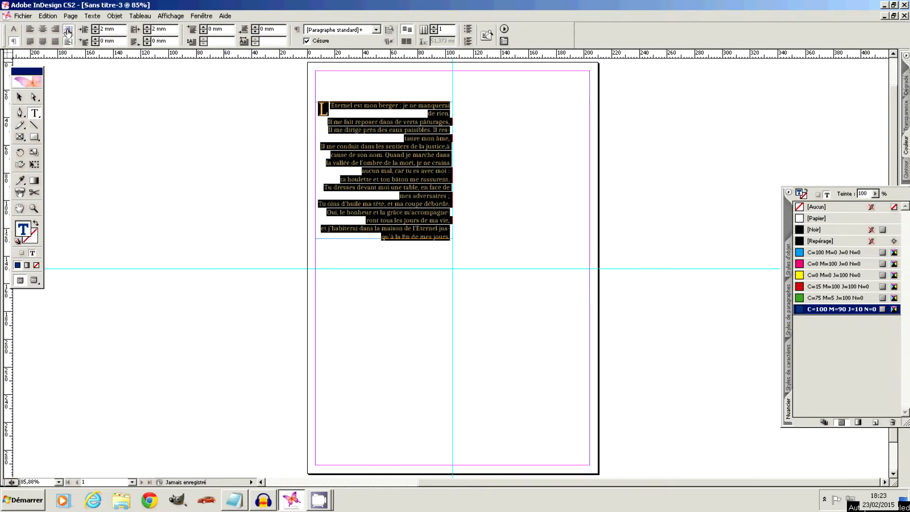
click(67, 31)
Justify the whole psalm text with its last lines aligned left, and deselect the frame.
click(42, 42)
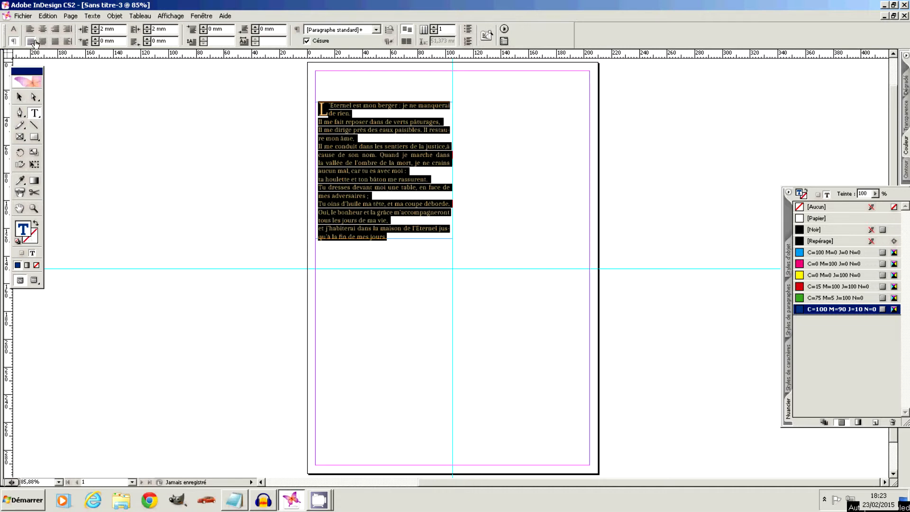
click(19, 98)
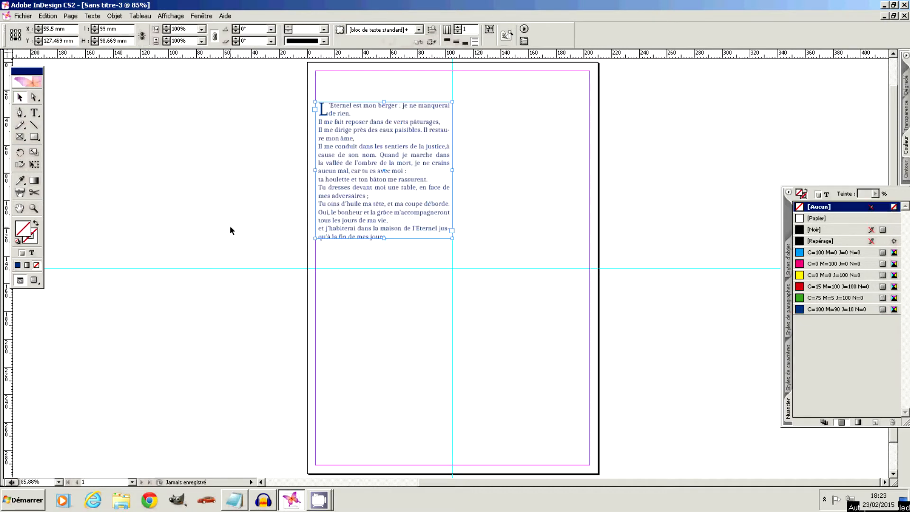
click(371, 287)
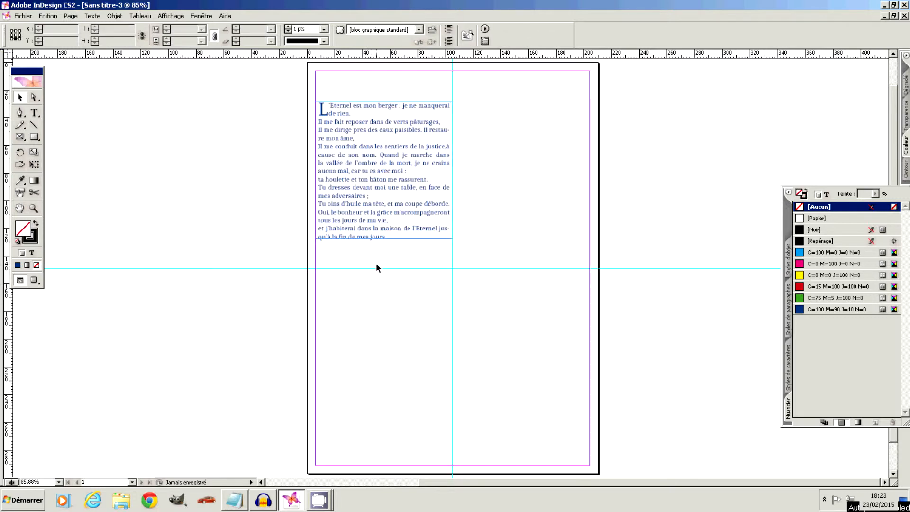
Draw a text frame about 76 × 12 mm below the horizontal guide and enter the number 12 in it.
click(34, 112)
drag(336, 297, 441, 313)
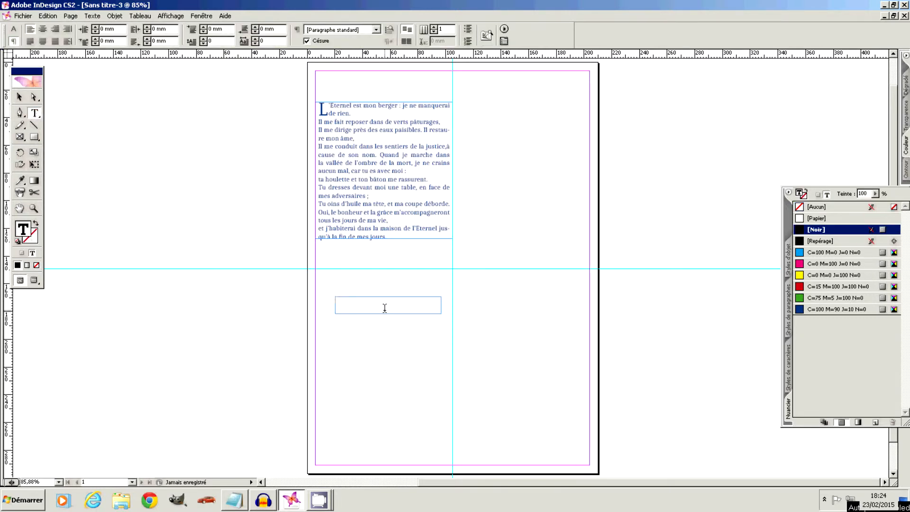
text(11)
click(20, 98)
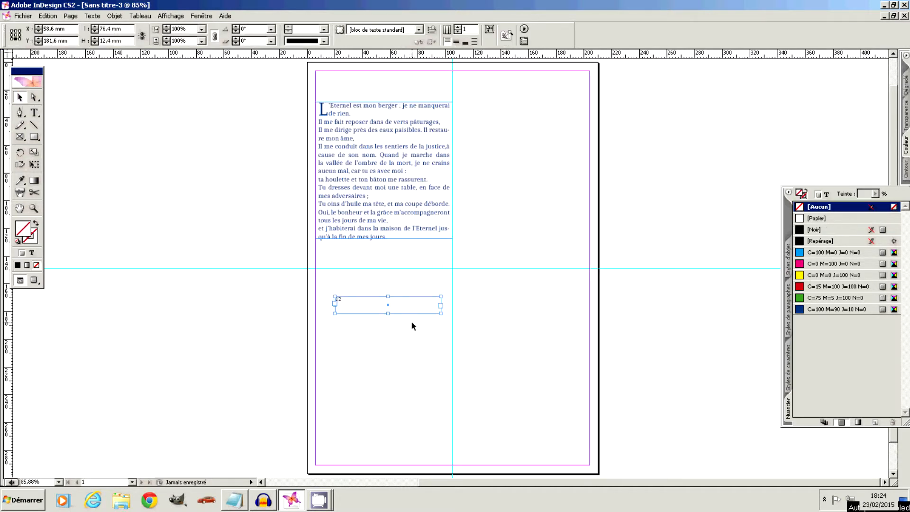
Centre the number 12 horizontally in its text frame.
double_click(370, 304)
drag(368, 300, 316, 299)
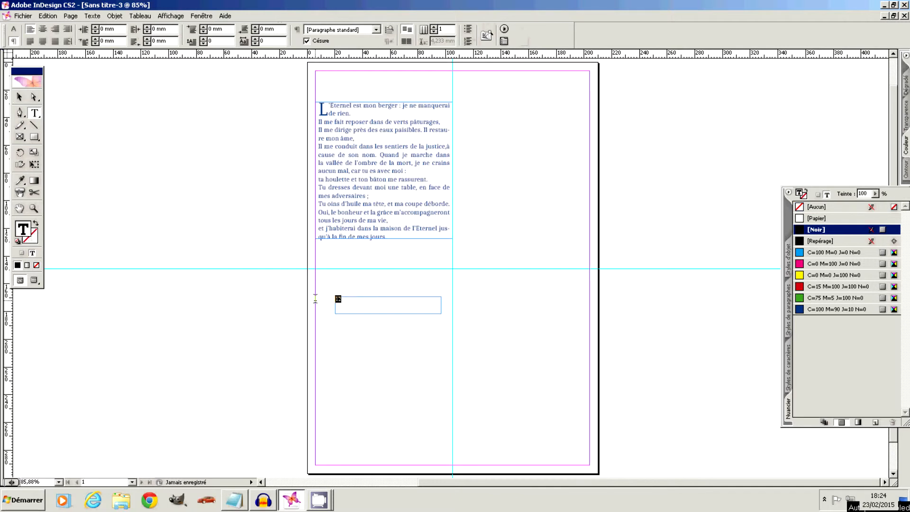
click(43, 29)
Fit the number's frame between the left margin and the vertical guide, resting on the horizontal guide, with the number vertically centred.
click(19, 97)
drag(368, 310, 349, 264)
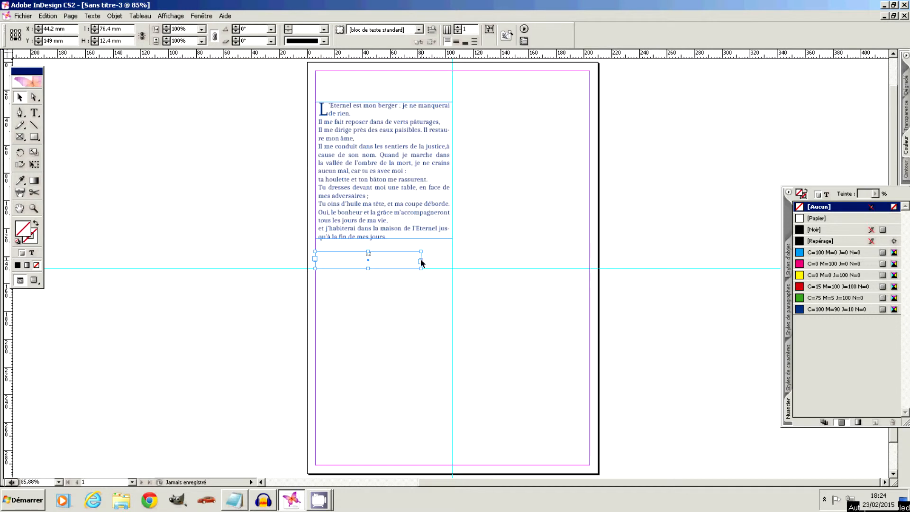
drag(422, 260, 450, 260)
click(401, 298)
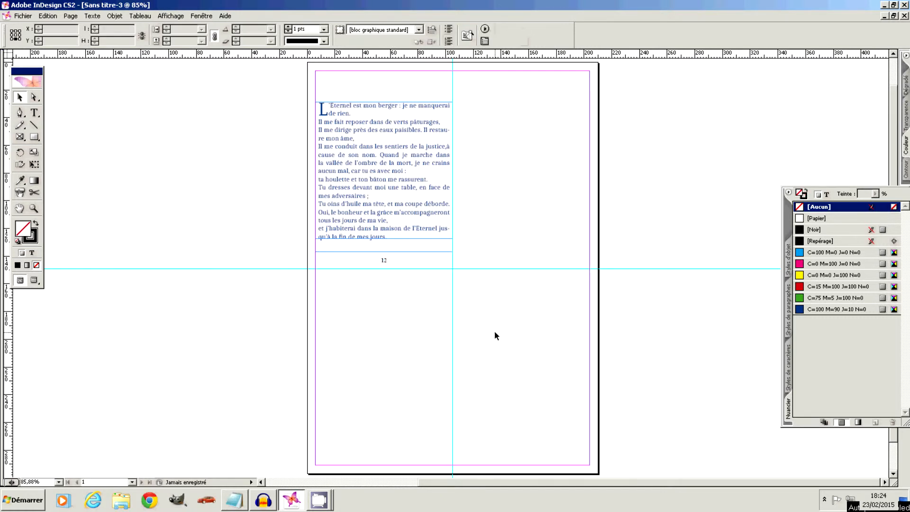
Preview the page without guides and frame edges, and return to the normal view.
click(34, 280)
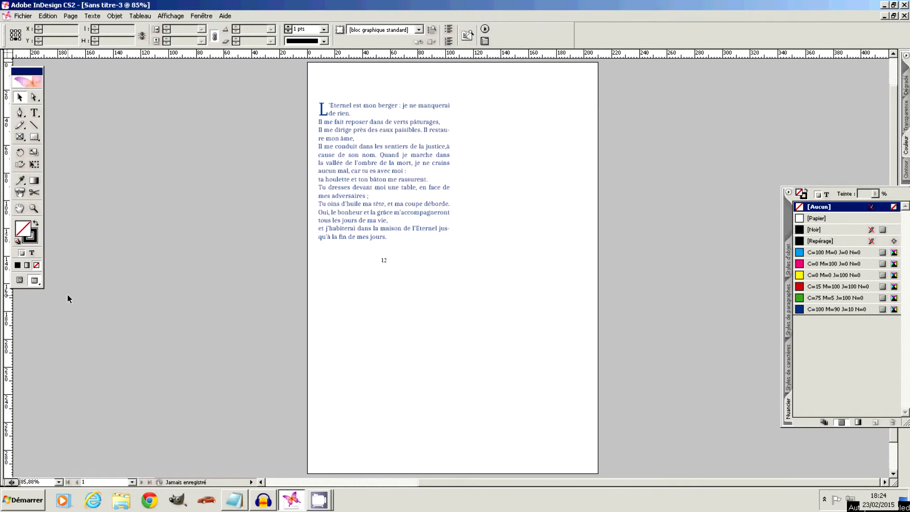
click(20, 280)
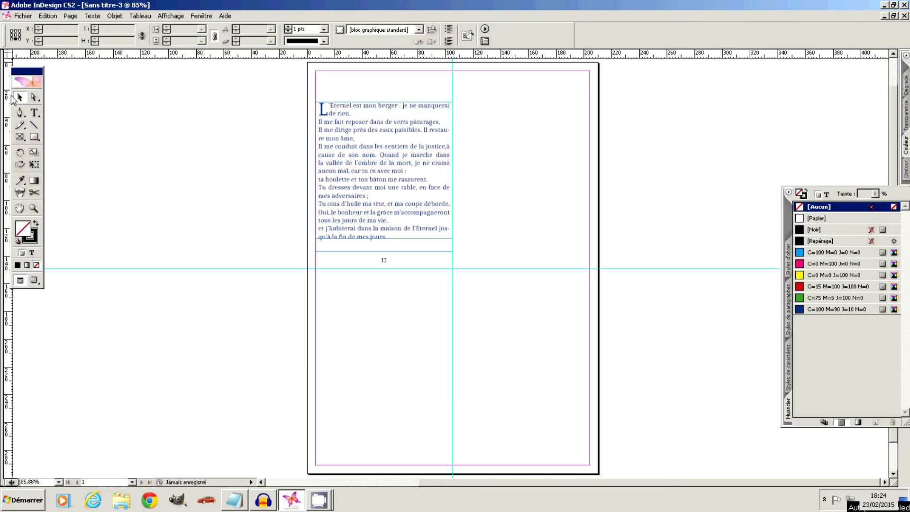
click(335, 231)
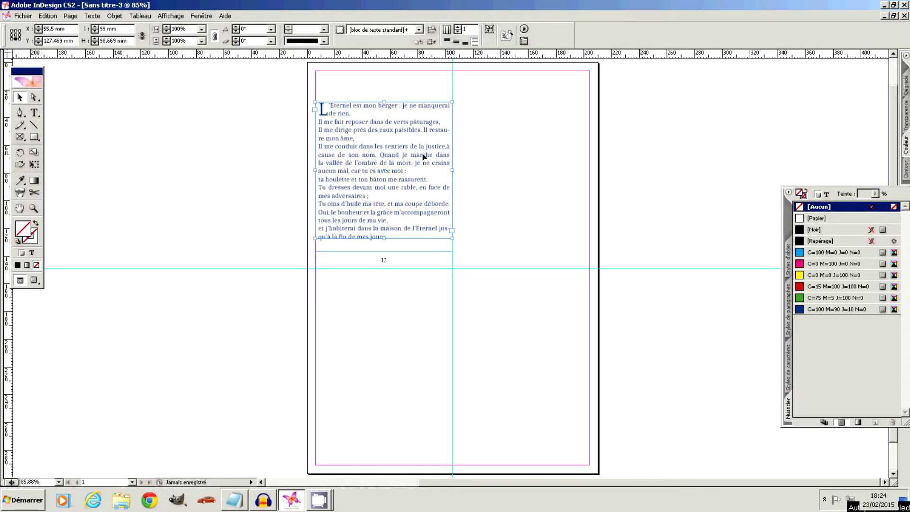
double_click(344, 158)
click(353, 171)
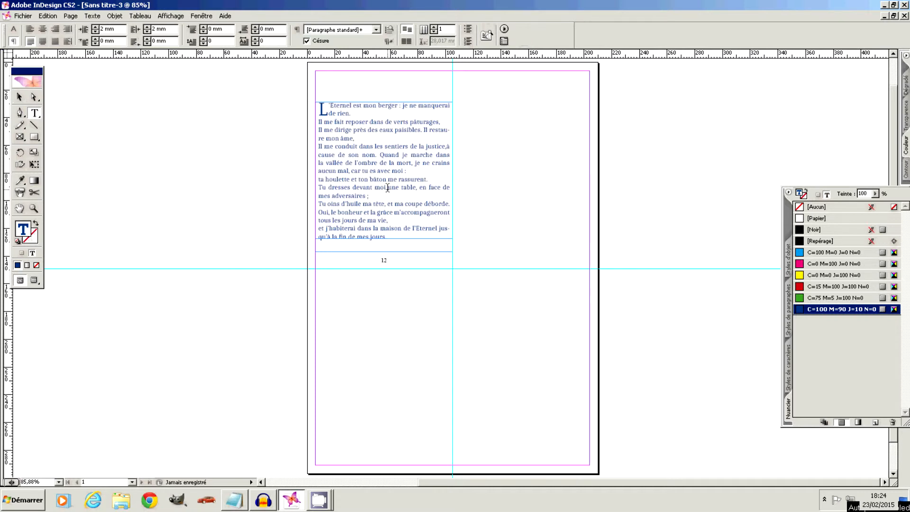
click(19, 96)
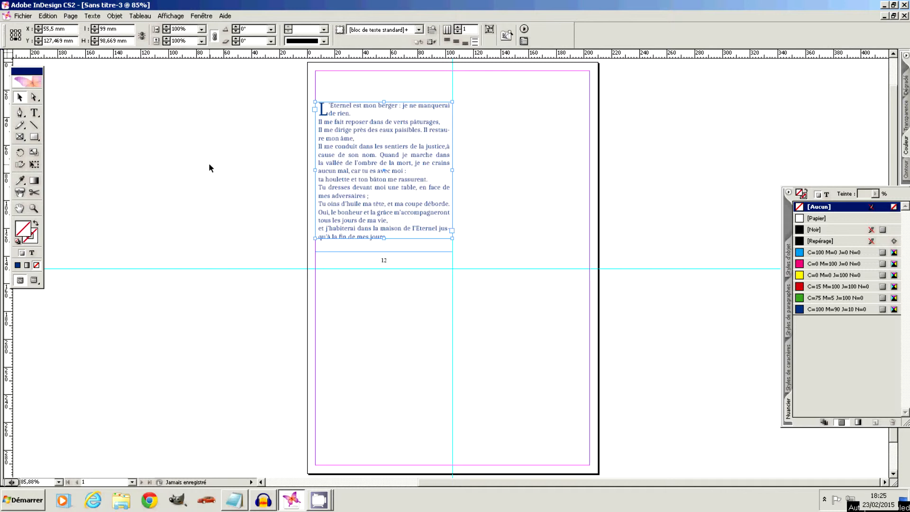
click(266, 349)
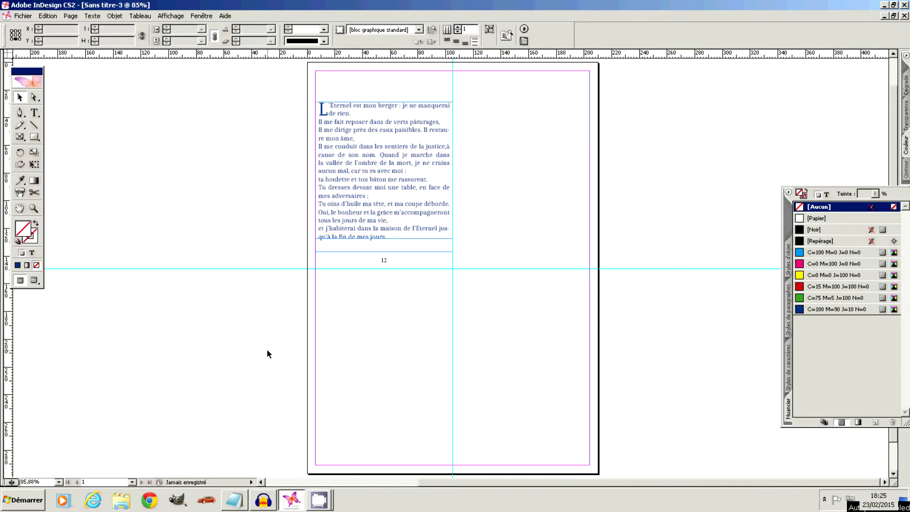
click(19, 16)
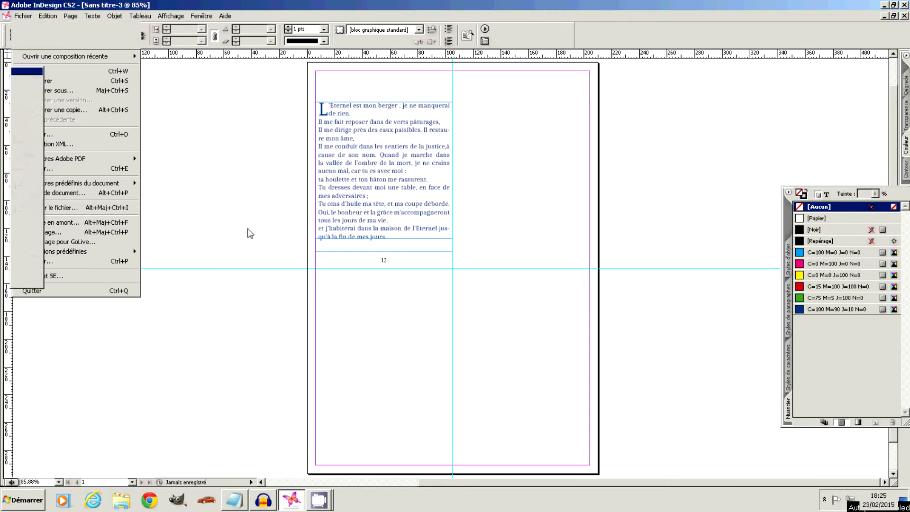
click(250, 234)
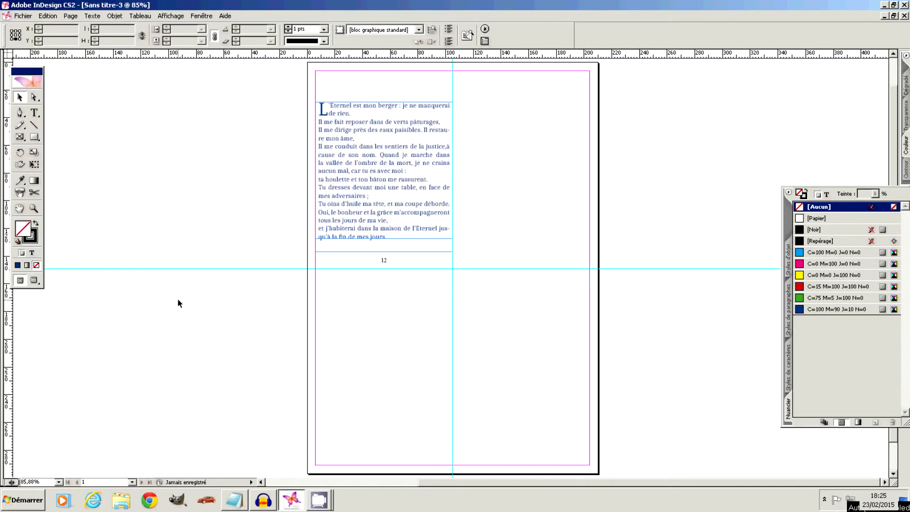
Import n8q8x86g[1].jpg from the Desktop into a frame about 47 × 51 mm on the pasteboard beside the page.
click(19, 16)
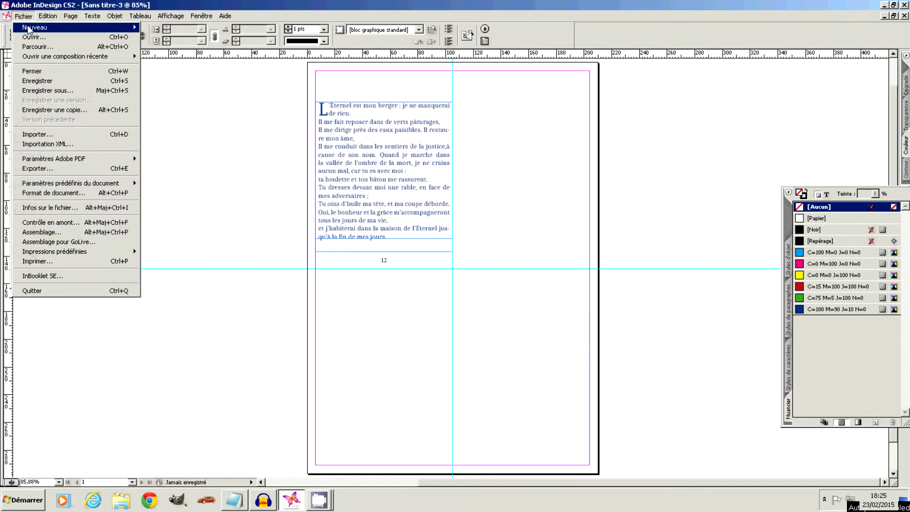
click(43, 135)
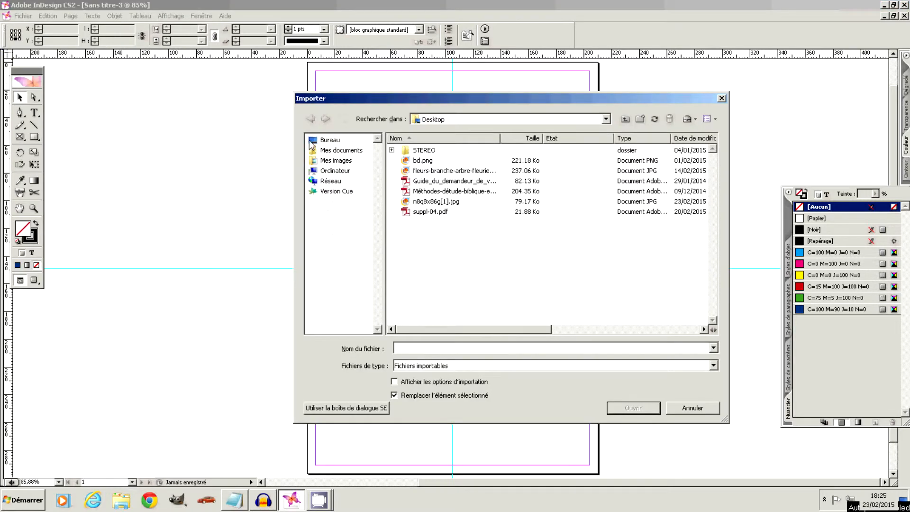
click(440, 204)
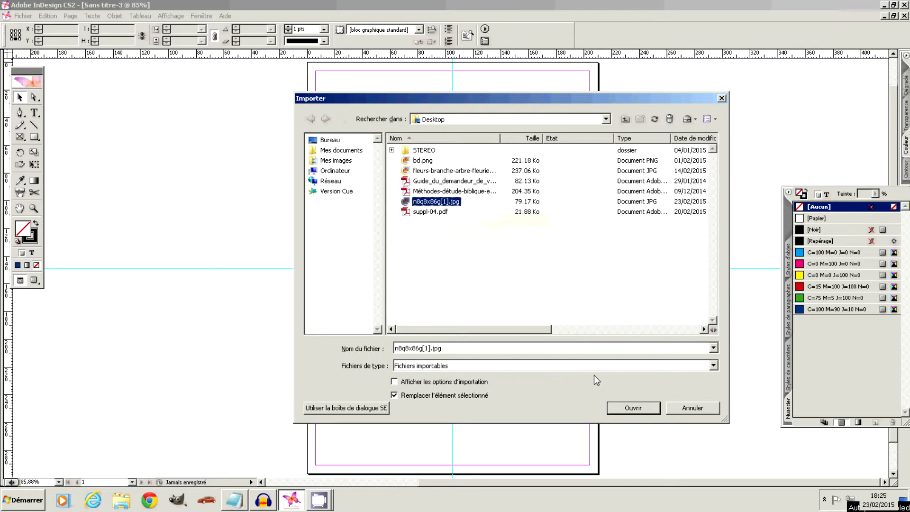
click(622, 407)
drag(109, 117, 174, 186)
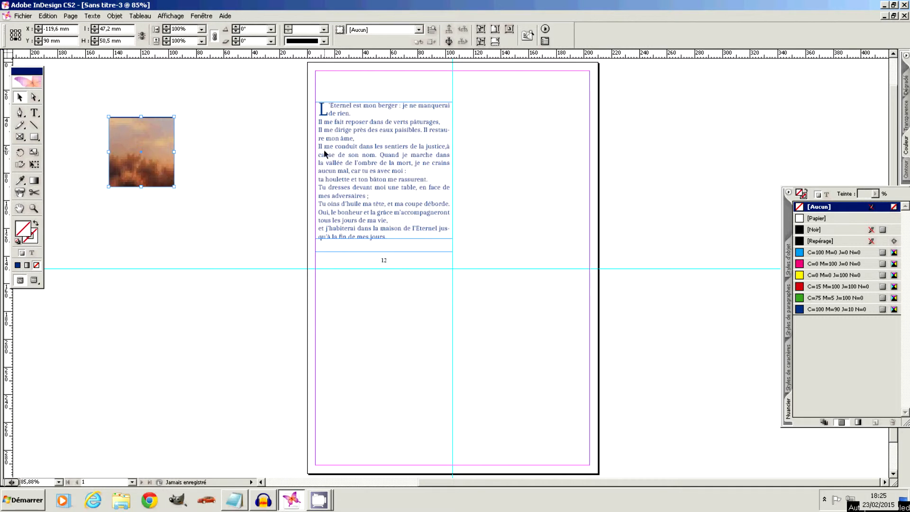
Fit the whole image proportionally in its frame, reduce the frame to about 47 × 34 mm, and place it nearer the page.
click(495, 42)
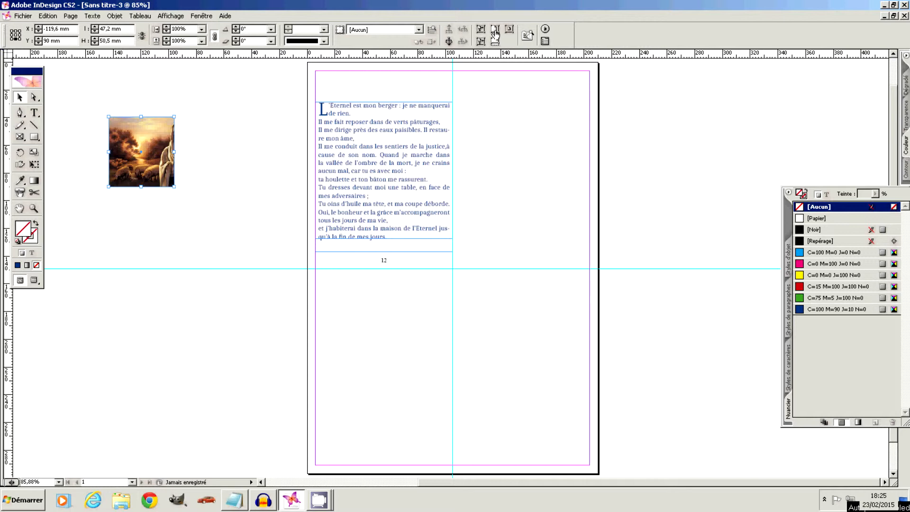
click(495, 30)
drag(141, 186, 205, 170)
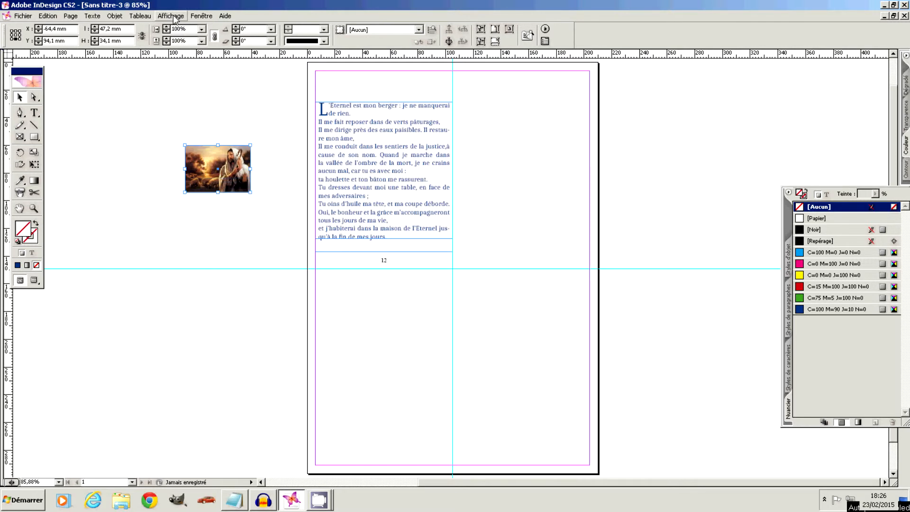
Wrap text around the illustration's bounding box and place the illustration over the upper-left corner of the psalm.
click(192, 17)
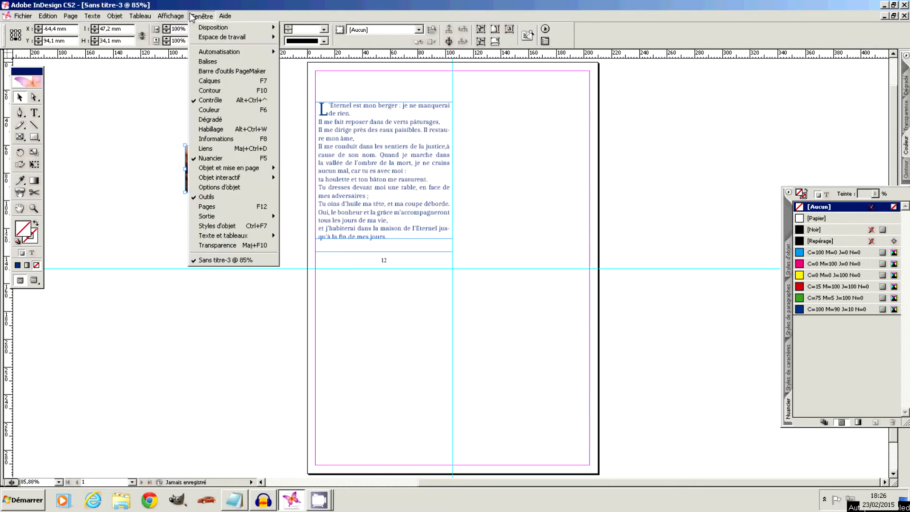
click(234, 131)
drag(241, 166, 604, 168)
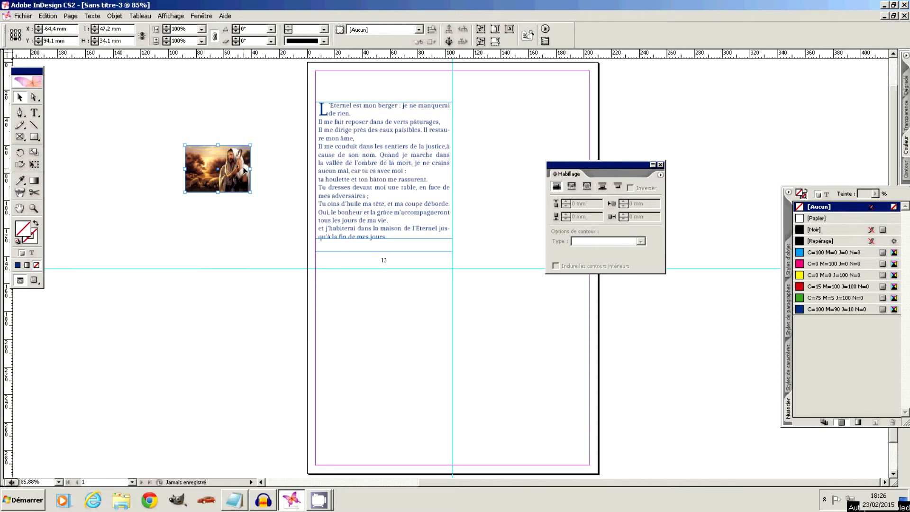
click(572, 188)
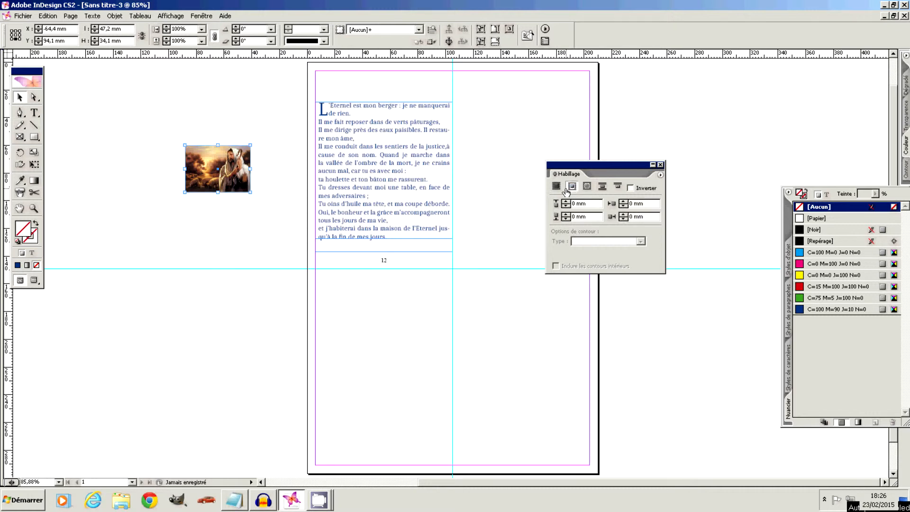
drag(213, 171, 339, 128)
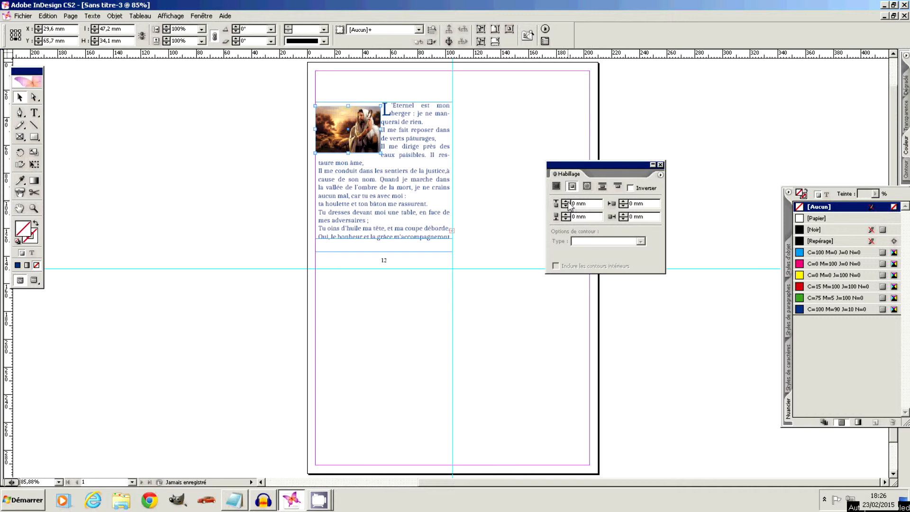
Set the wrap's right offset to 2 mm and reposition the illustration to about X 32 mm, Y 65.3 mm.
click(624, 214)
click(623, 214)
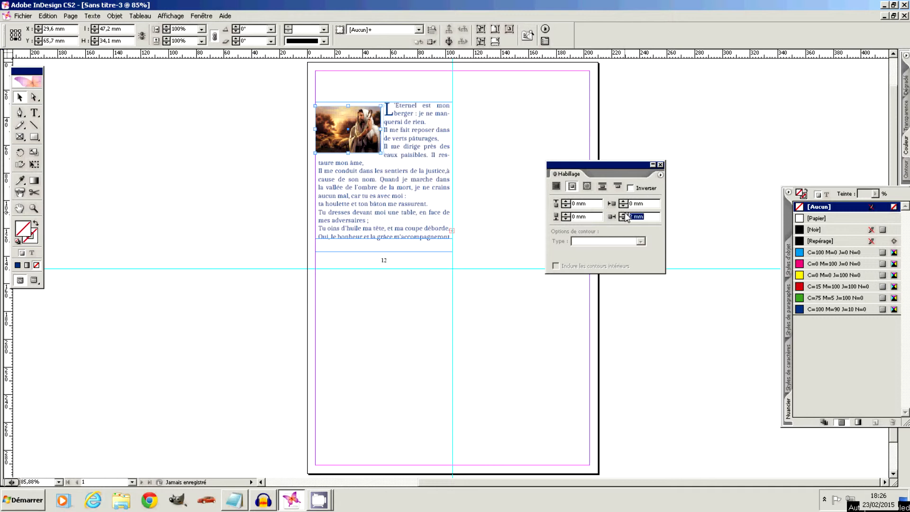
drag(342, 128, 343, 133)
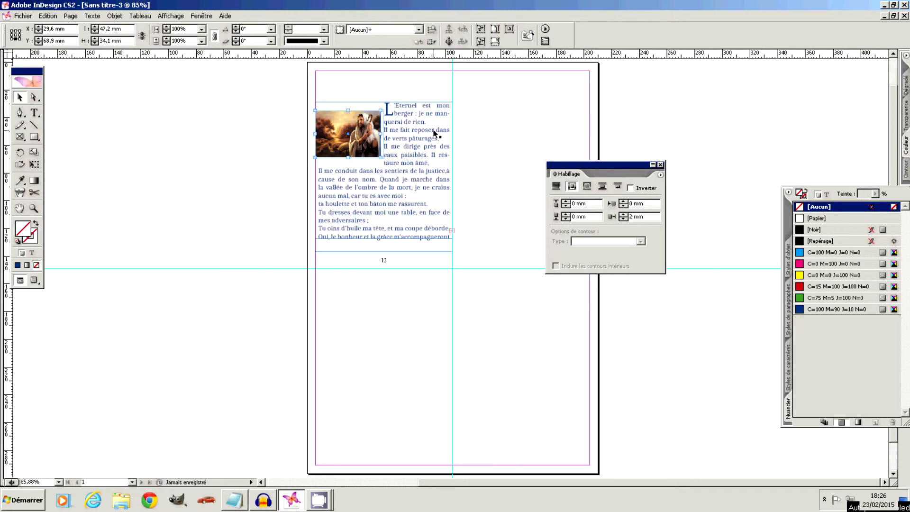
click(480, 127)
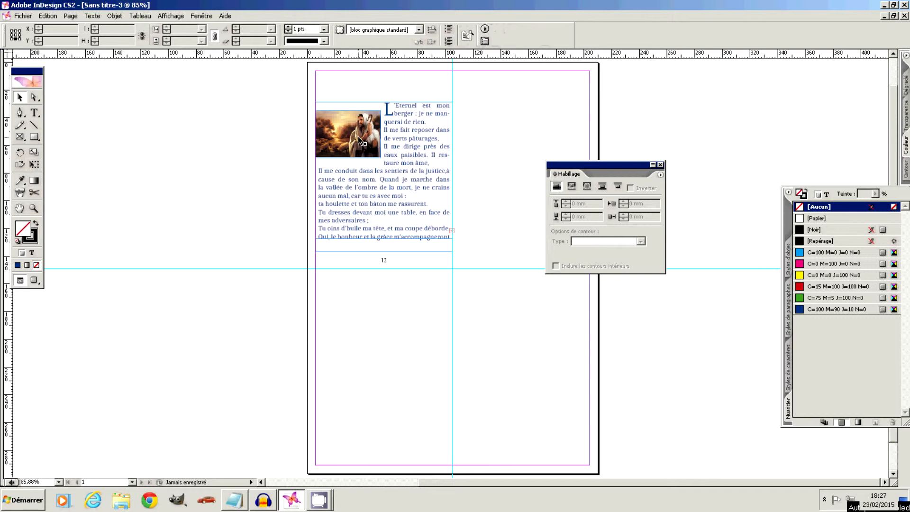
mouse_move(352, 137)
mouse_down()
mouse_move(379, 159)
mouse_move(410, 222)
mouse_move(400, 185)
mouse_move(355, 123)
mouse_move(357, 134)
mouse_up()
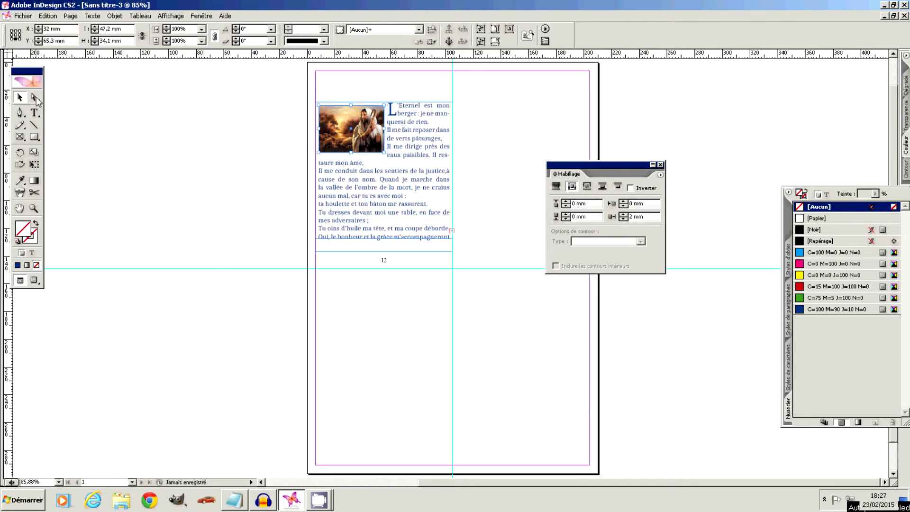
Fit the psalm's frame to its text, and raise the frame and the illustration so the text clears the page number.
click(373, 216)
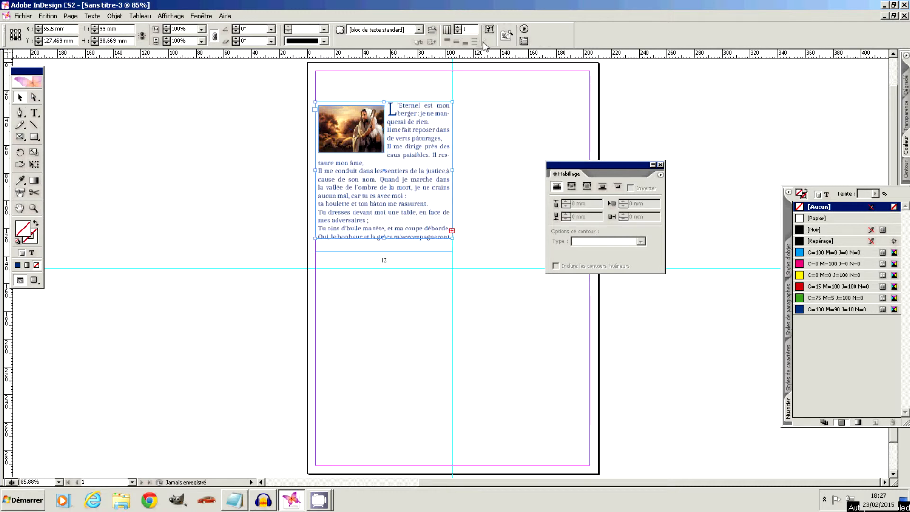
click(489, 32)
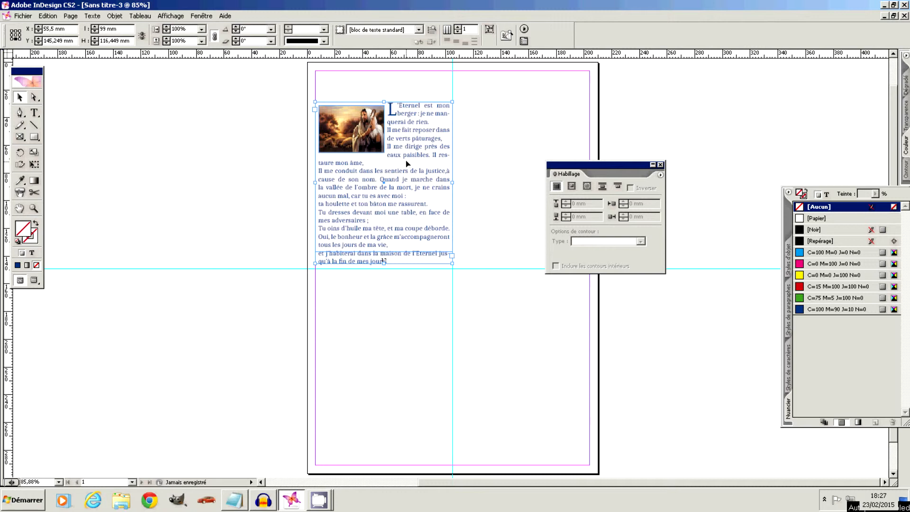
mouse_move(408, 162)
mouse_down()
mouse_move(409, 149)
mouse_move(407, 157)
mouse_up()
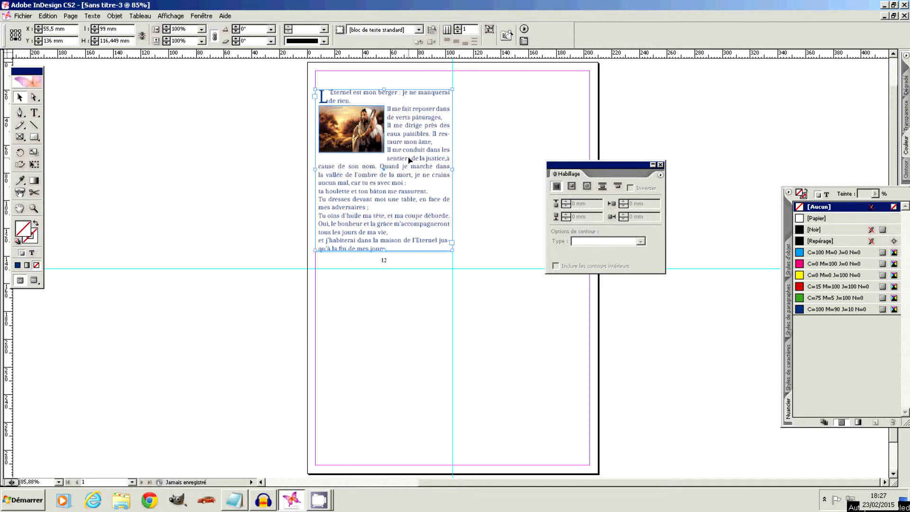
drag(363, 136, 358, 120)
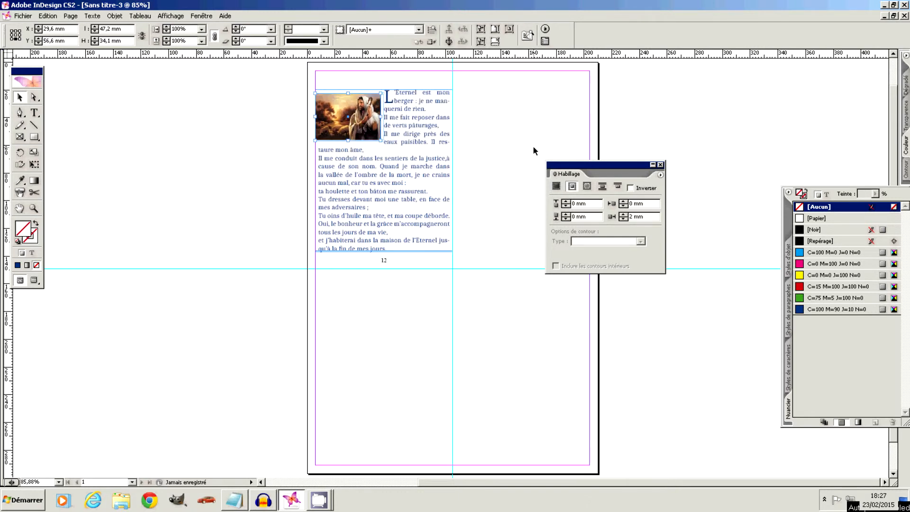
click(544, 144)
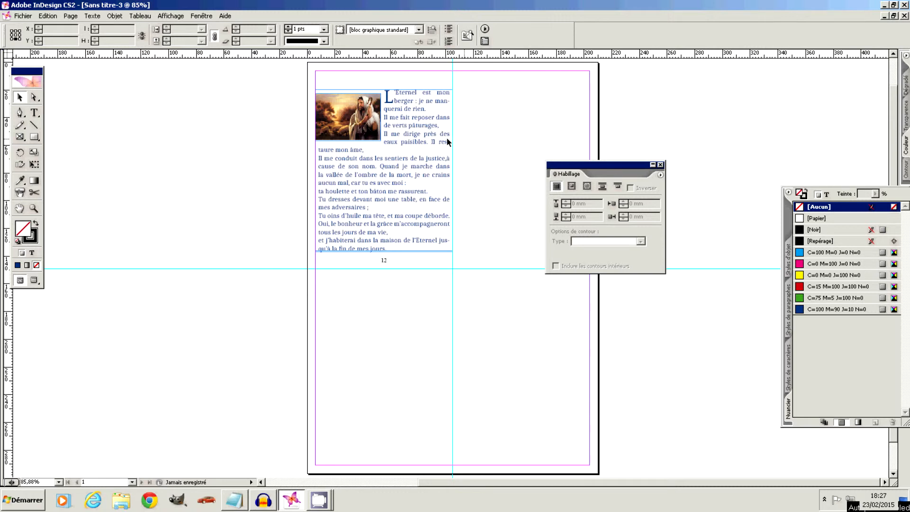
Move the illustration back onto the pasteboard and remove its text wrap.
drag(337, 115, 194, 154)
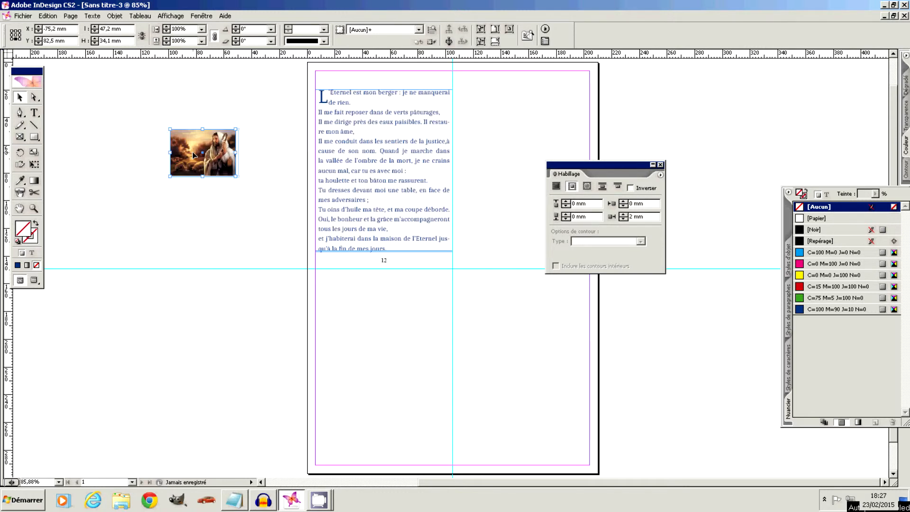
click(557, 188)
click(660, 164)
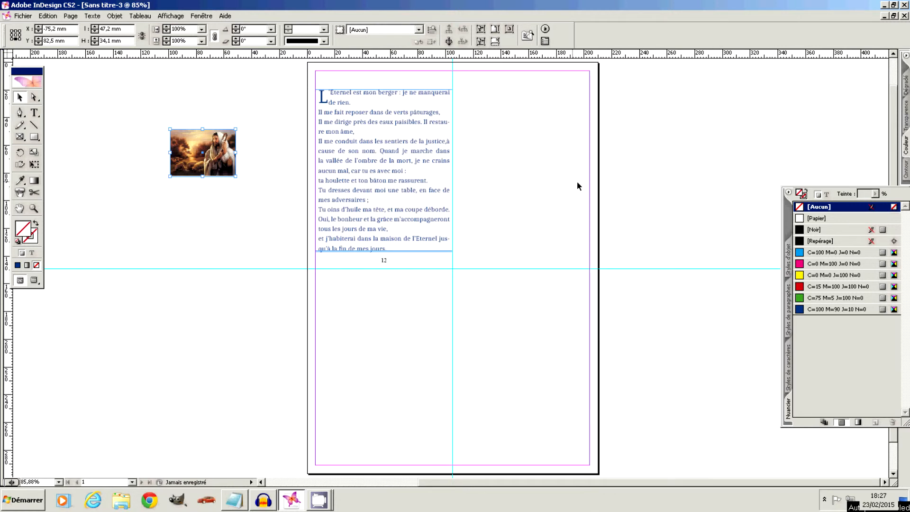
Open the document's layers, and hide and show Calque 1 to check what it contains.
click(203, 17)
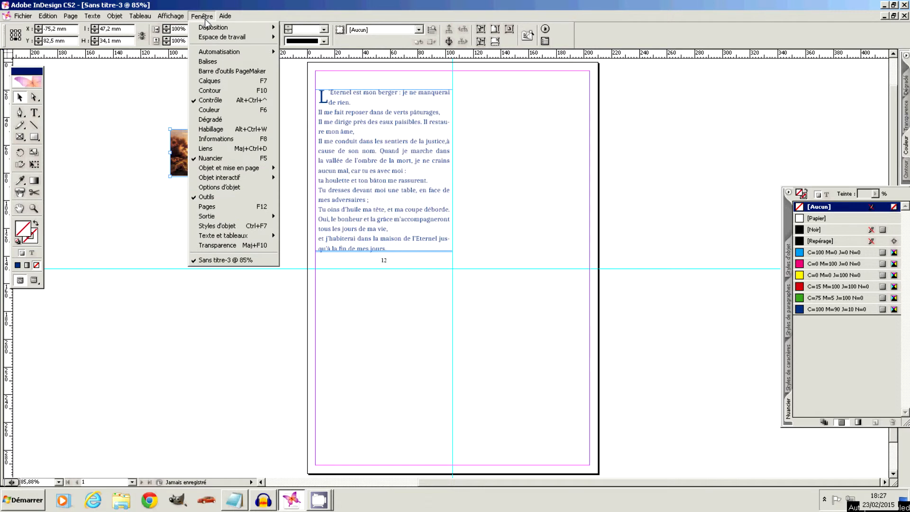
click(217, 84)
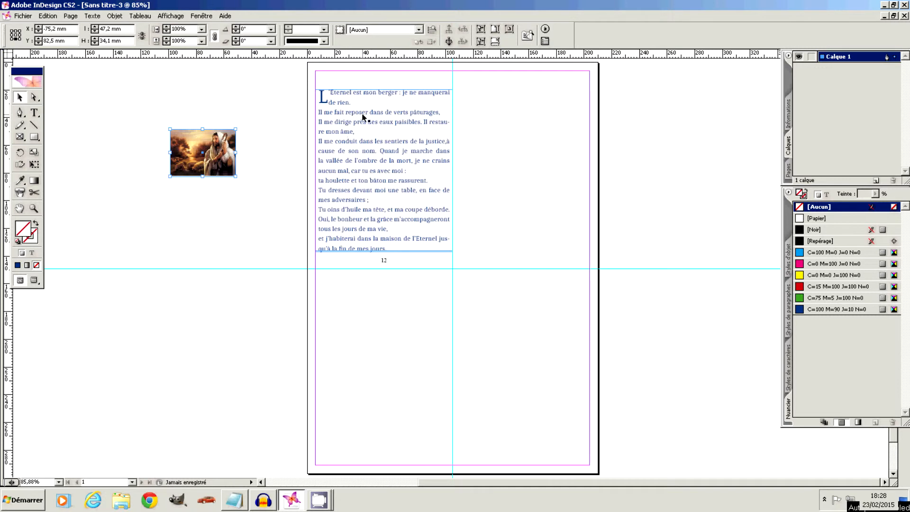
click(799, 57)
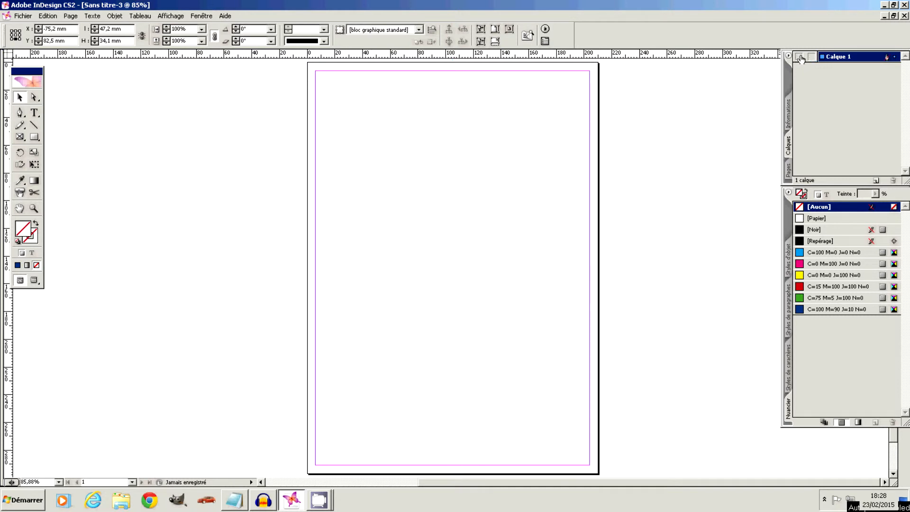
click(799, 57)
click(799, 57)
click(799, 57)
click(798, 56)
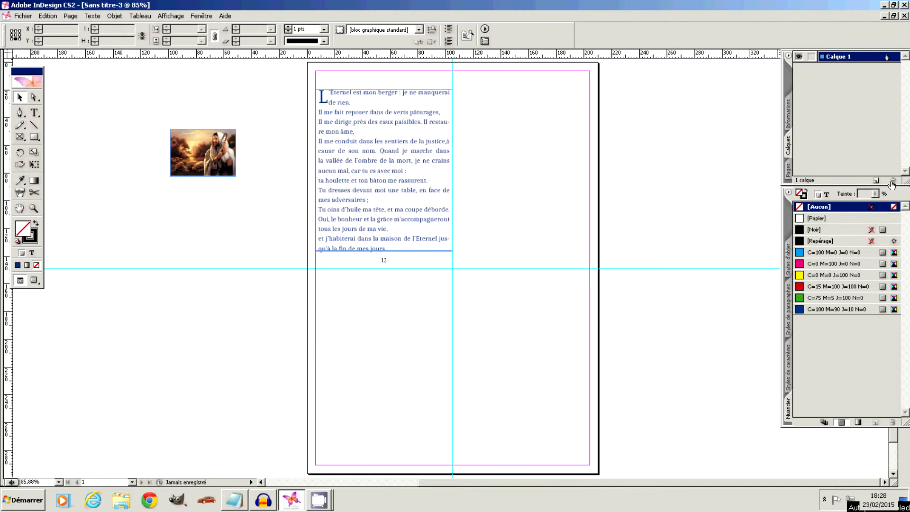
Create a new layer beneath Calque 1 and name it images.
click(875, 181)
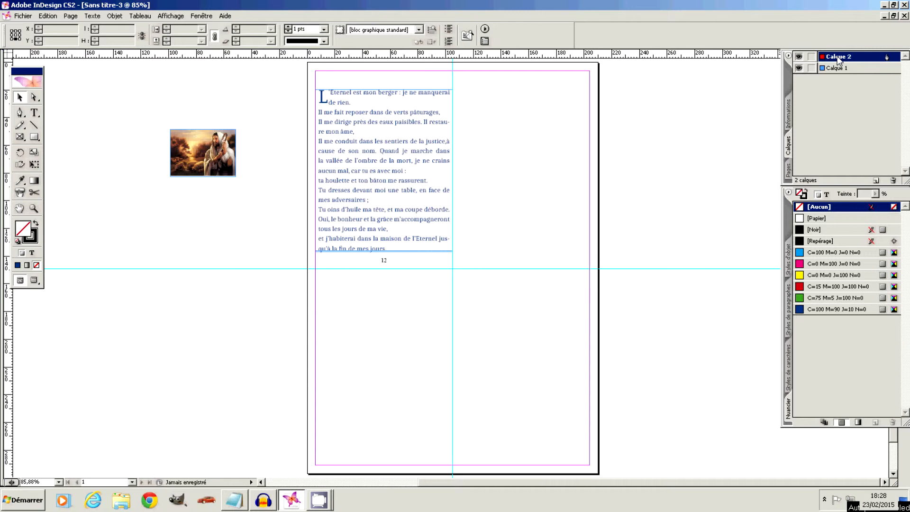
drag(837, 55, 839, 71)
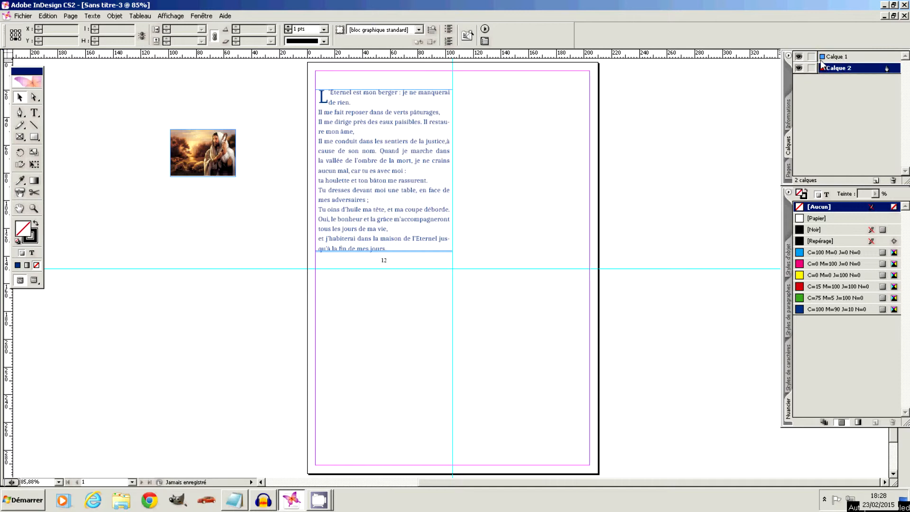
double_click(833, 72)
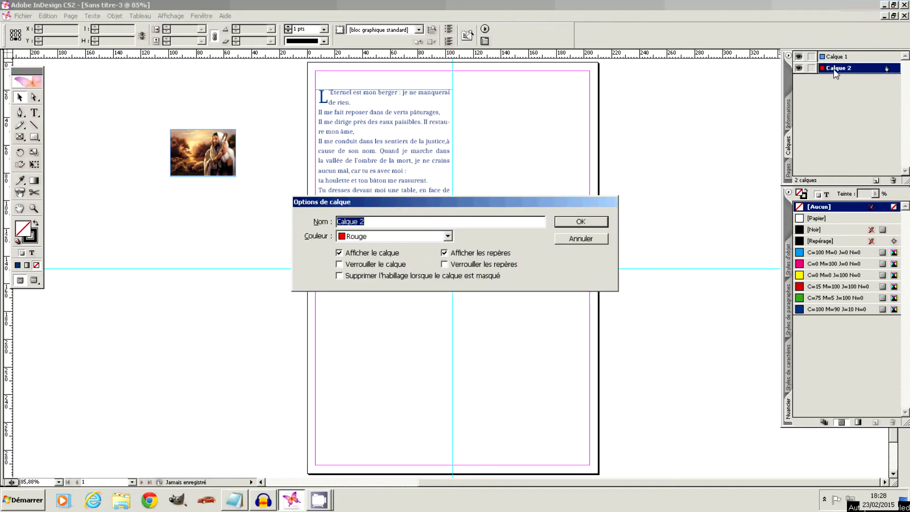
drag(366, 222, 328, 222)
text(images)
click(599, 223)
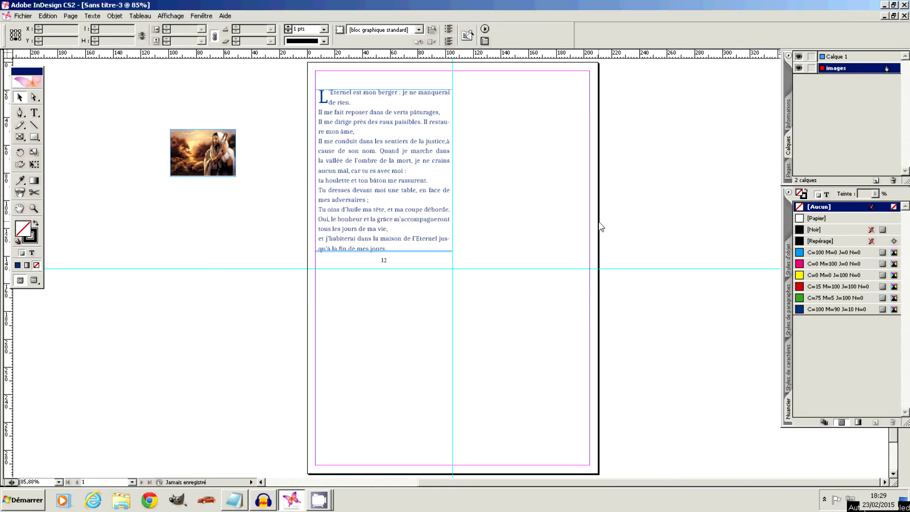
click(798, 56)
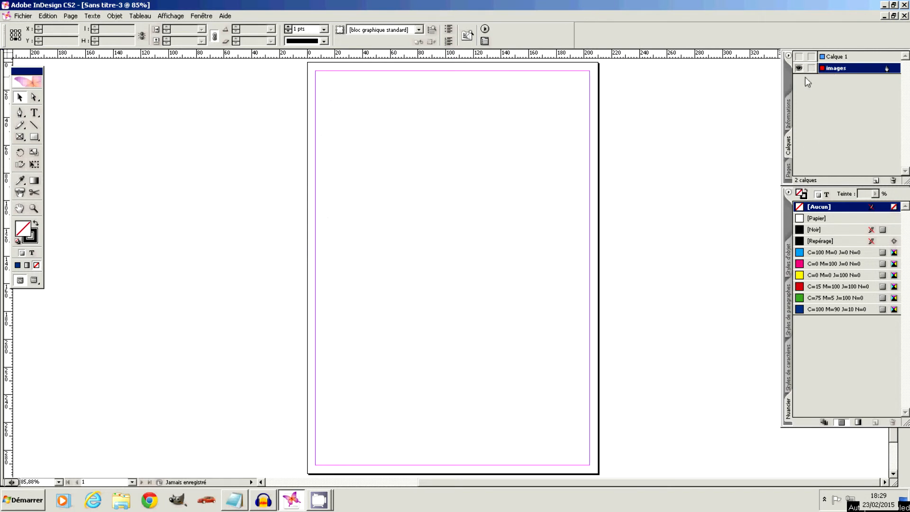
click(799, 56)
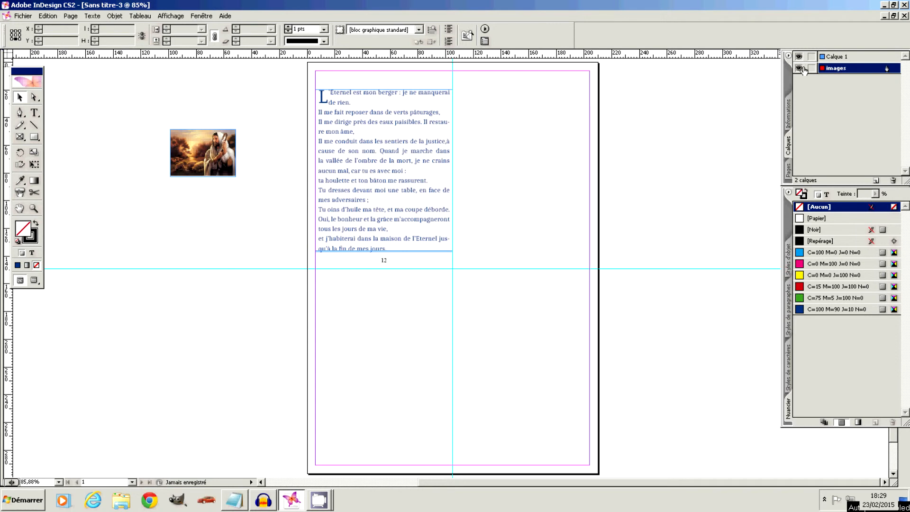
Cut the illustration, paste it onto the images layer with Calque 1 hidden, and place it in the upper-left quarter before showing Calque 1 again.
click(211, 152)
right_click(210, 151)
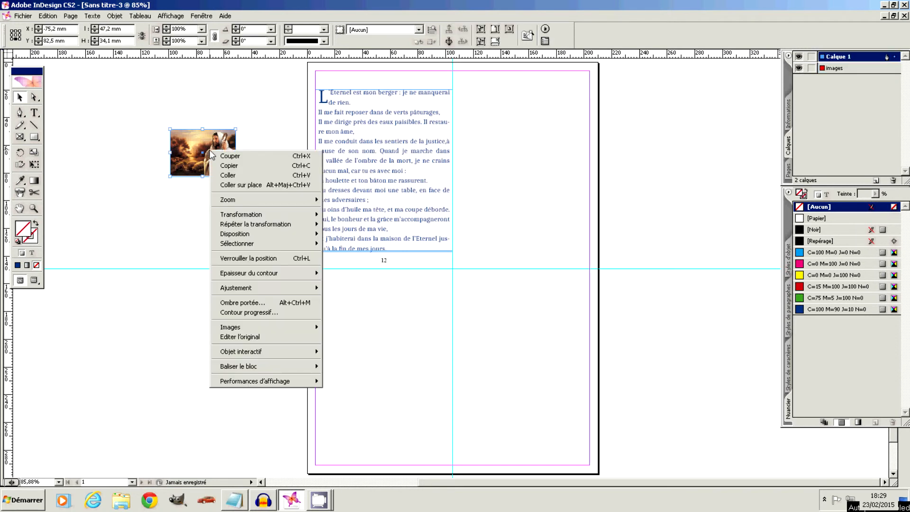
click(224, 156)
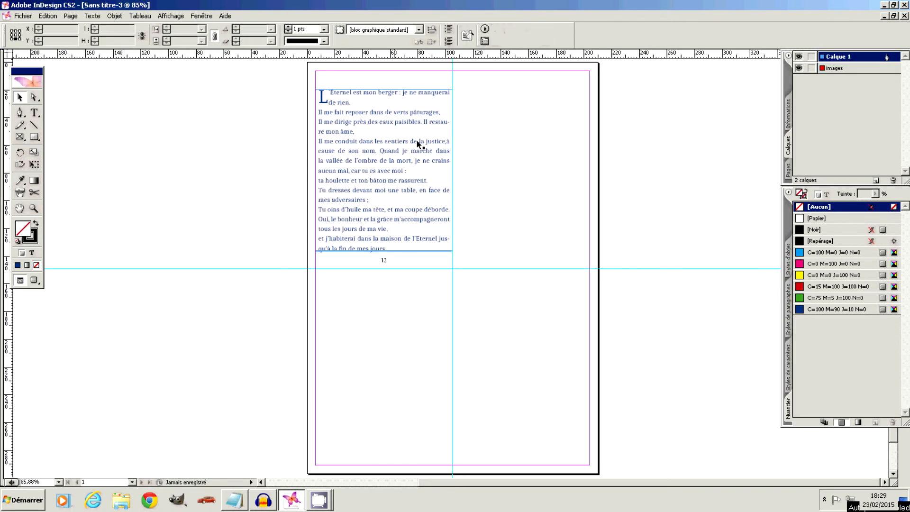
click(834, 70)
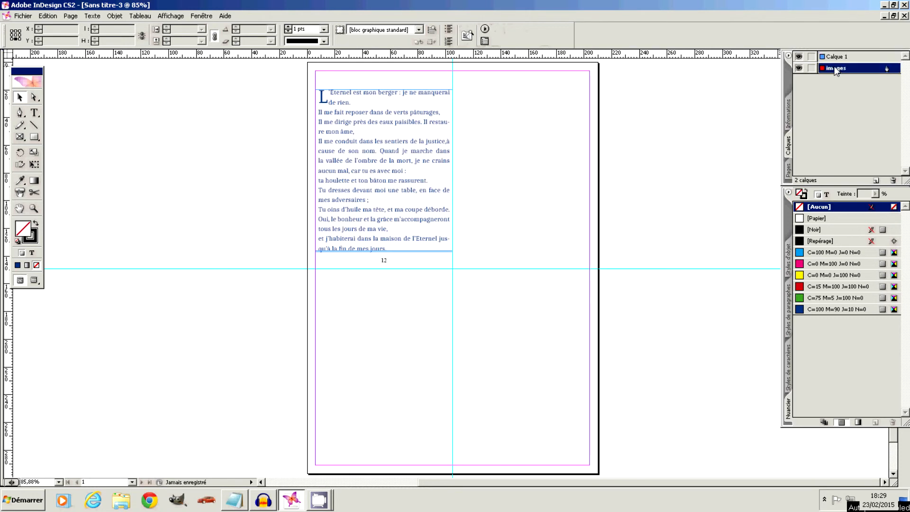
click(799, 57)
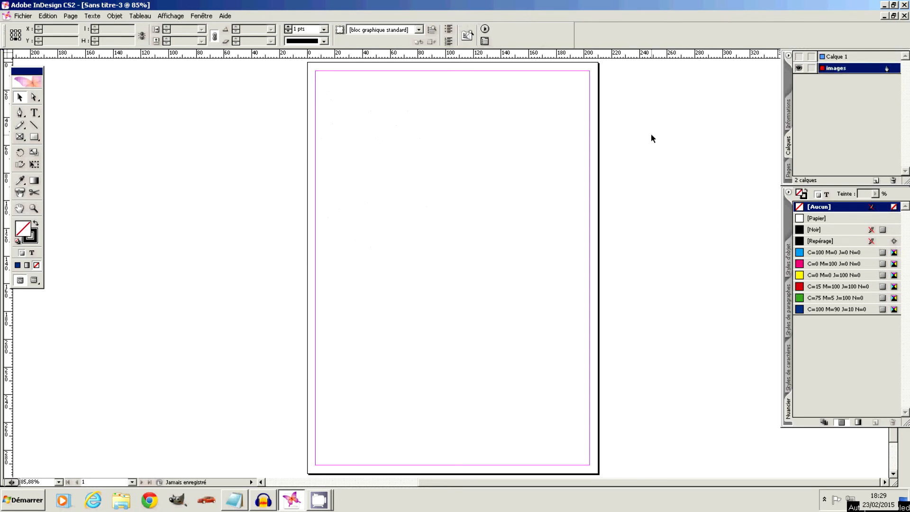
right_click(455, 180)
click(464, 180)
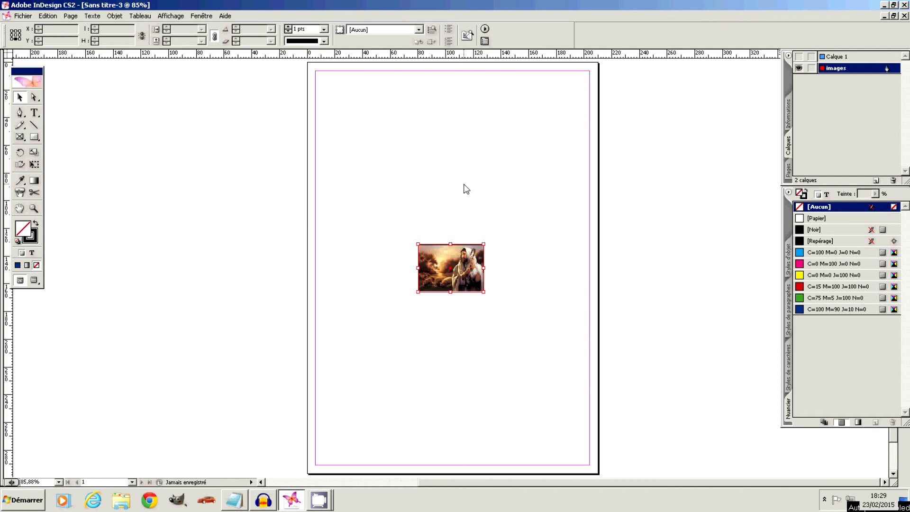
drag(453, 259, 359, 158)
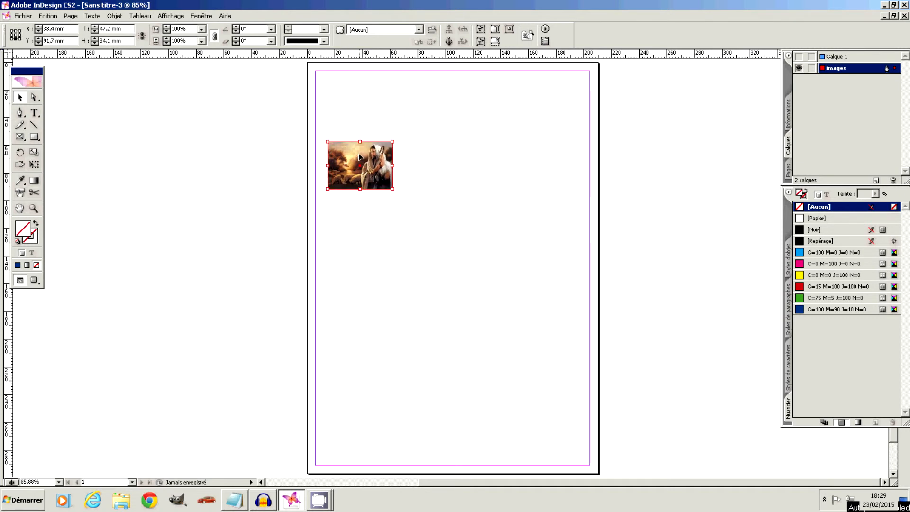
click(798, 57)
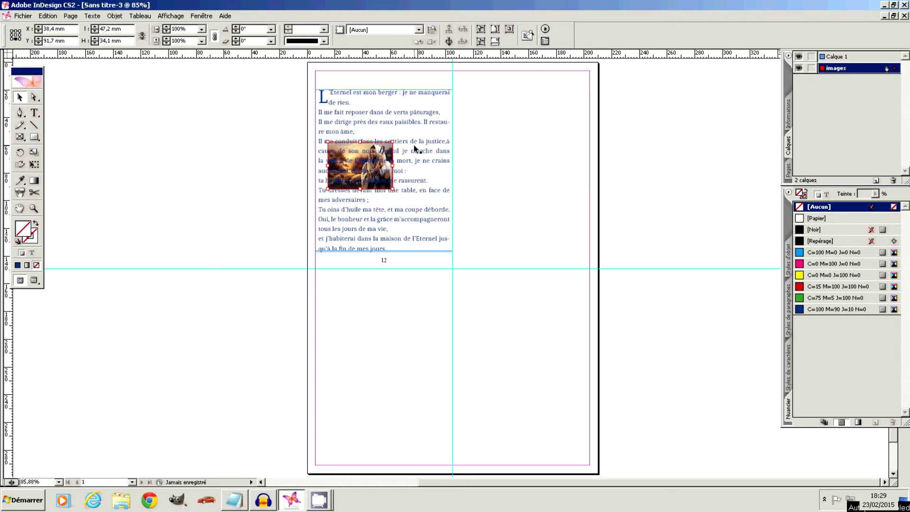
Lock Calque 1 and move the illustration on the images layer to about X 33.6 mm, Y 70 mm behind the psalm.
click(367, 166)
drag(369, 172, 363, 154)
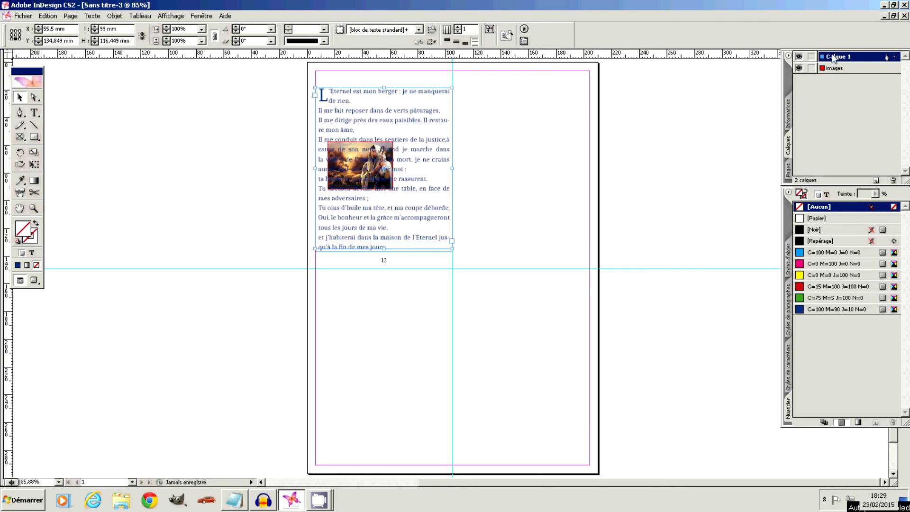
click(863, 69)
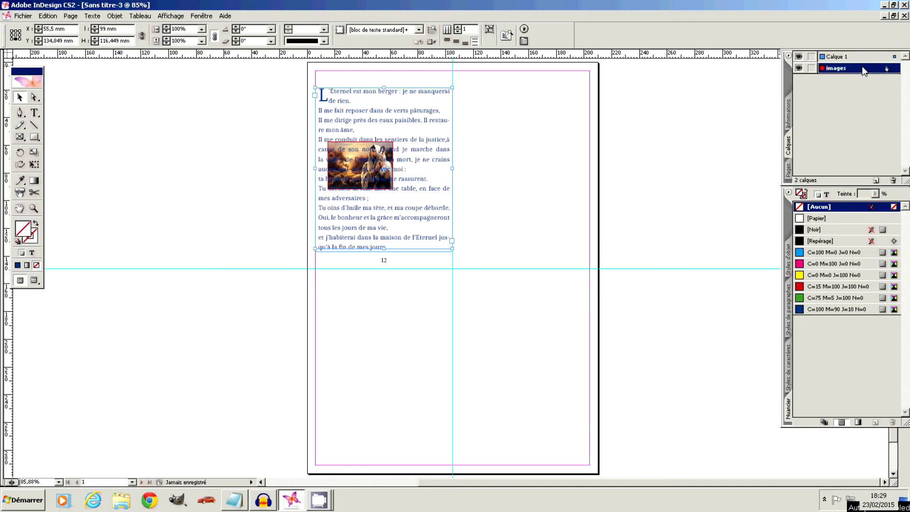
click(811, 57)
drag(378, 158, 366, 134)
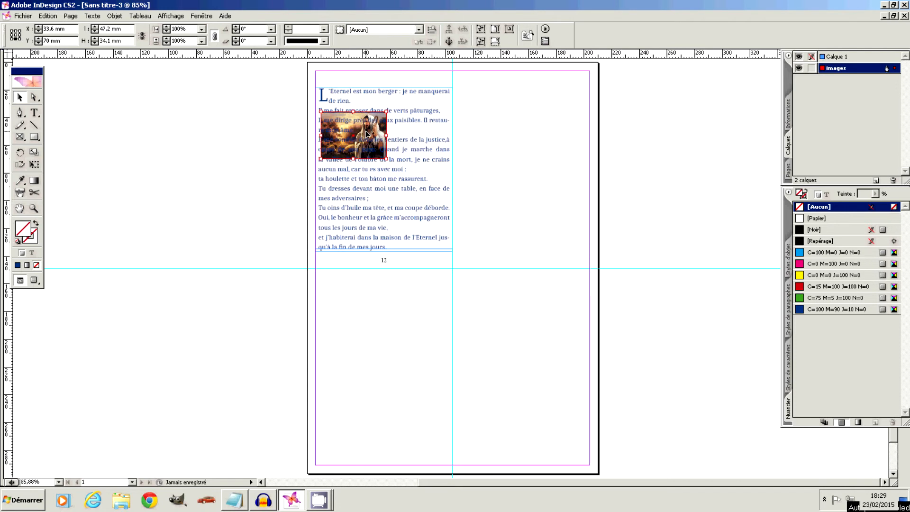
Scale the illustration up to about 87 mm by 63 mm and shift it slightly down behind the psalm.
click(39, 162)
drag(387, 158, 440, 209)
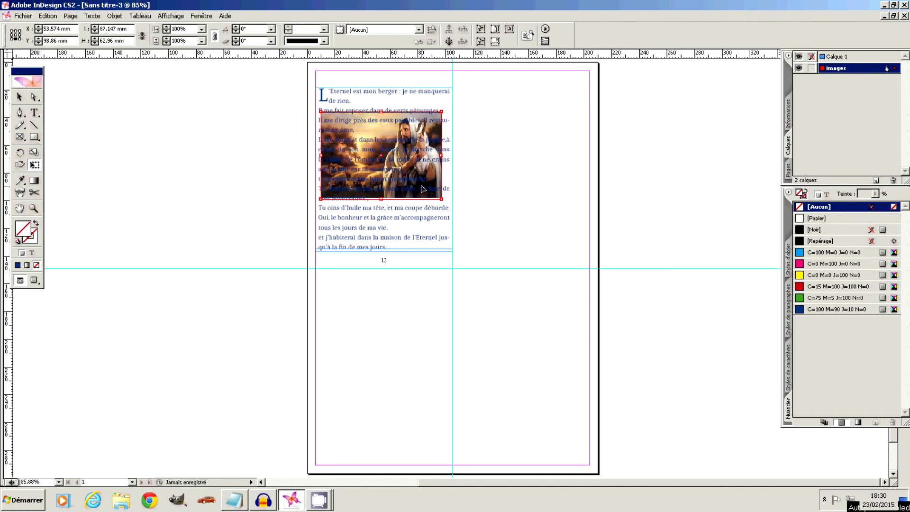
drag(392, 158, 395, 165)
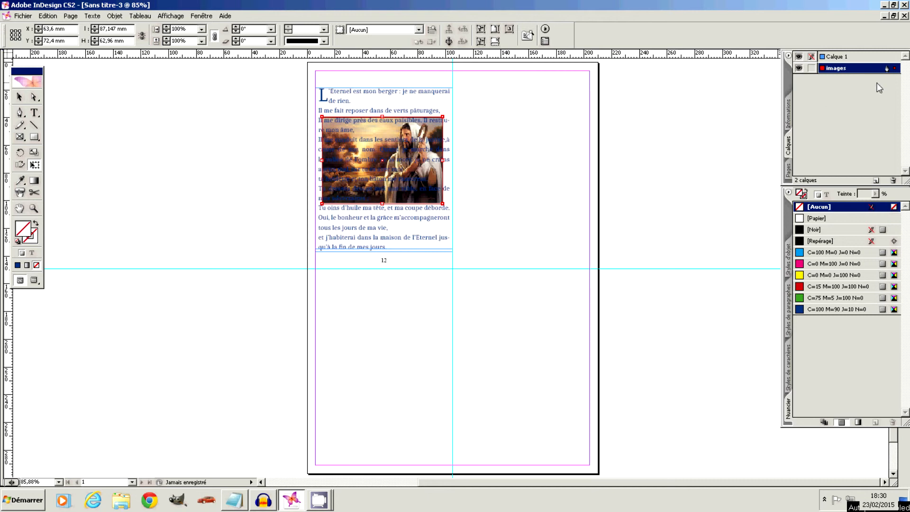
Try an opacity of 60% on the illustration and settle on 50%.
click(364, 130)
click(194, 17)
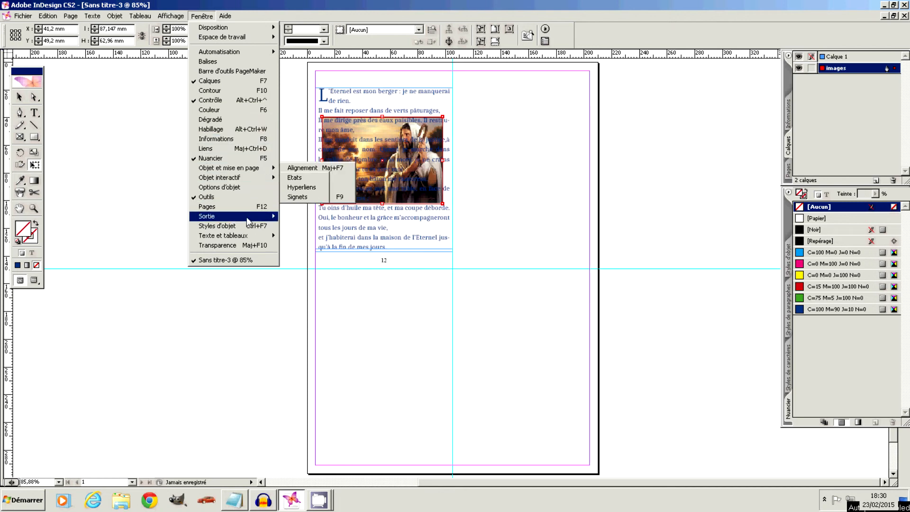
click(248, 245)
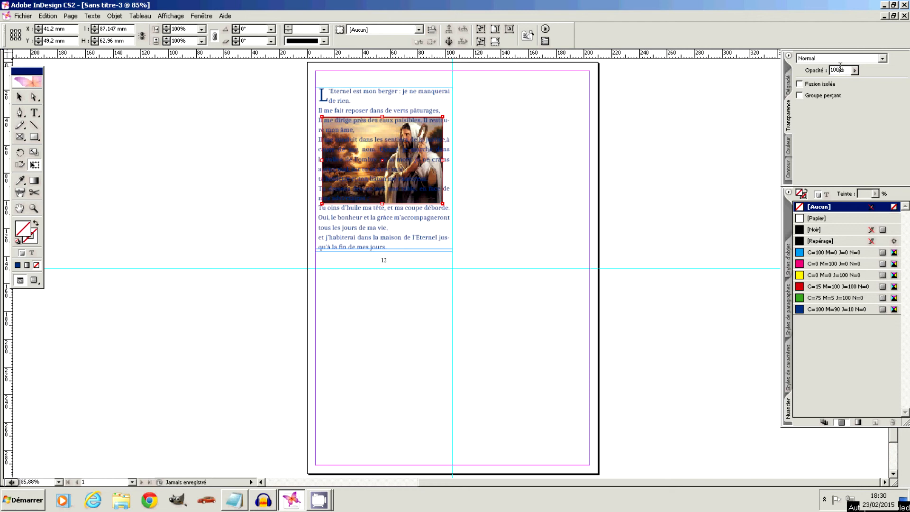
text(60)
key(Return)
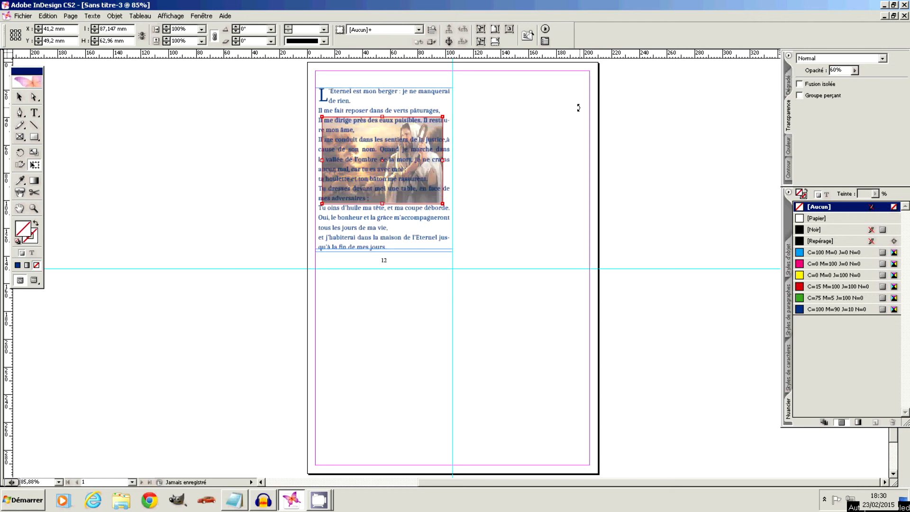
drag(845, 70, 817, 68)
text(50)
key(Return)
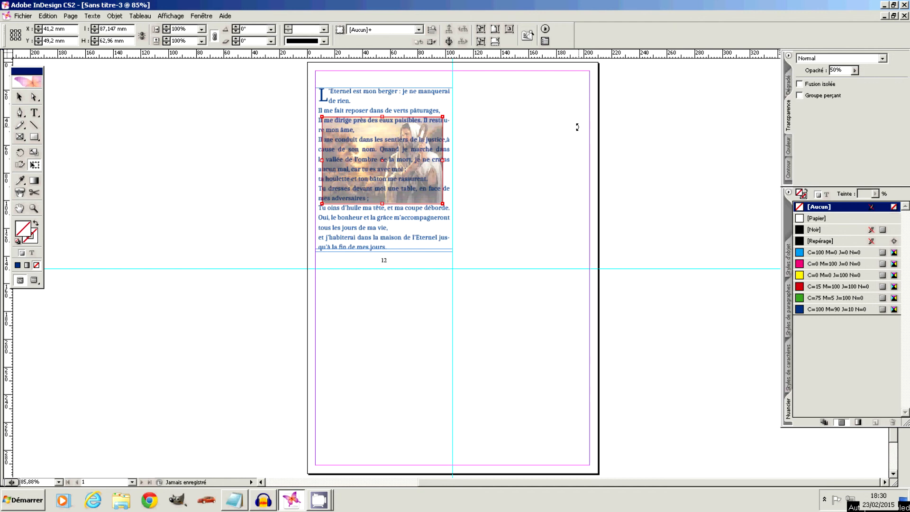
Apply a Contour progressif with Diffus angles to the illustration and reposition it at about X 53.6 mm, Y 107.8 mm.
click(18, 98)
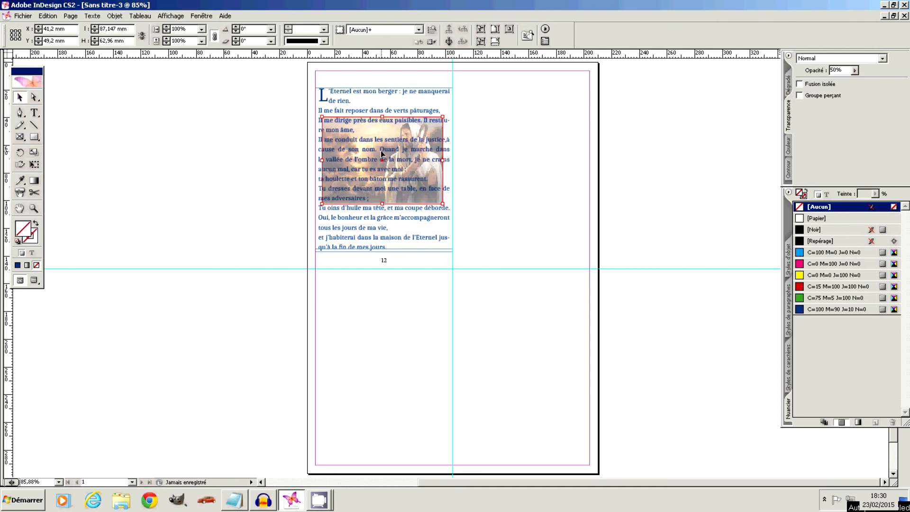
drag(392, 140, 393, 151)
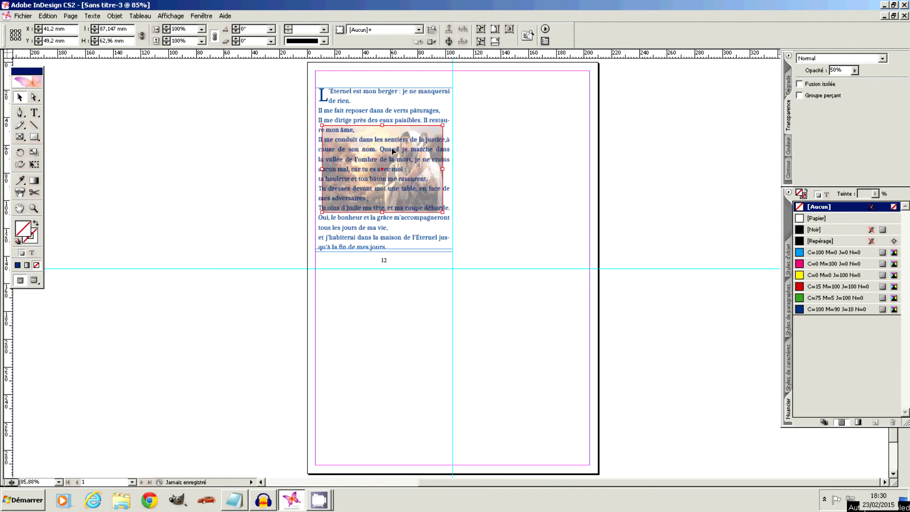
right_click(392, 151)
click(453, 312)
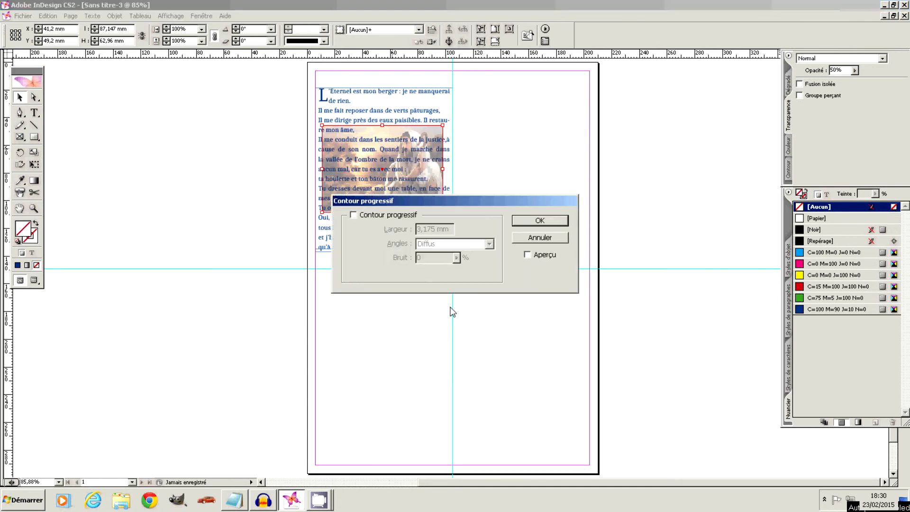
click(382, 217)
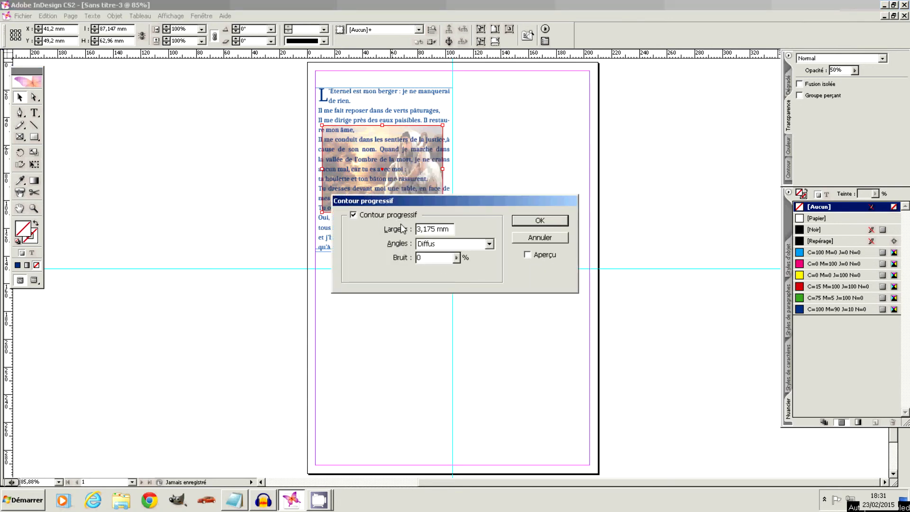
mouse_move(424, 229)
mouse_down()
mouse_move(411, 228)
mouse_move(419, 229)
mouse_up()
click(531, 221)
click(522, 216)
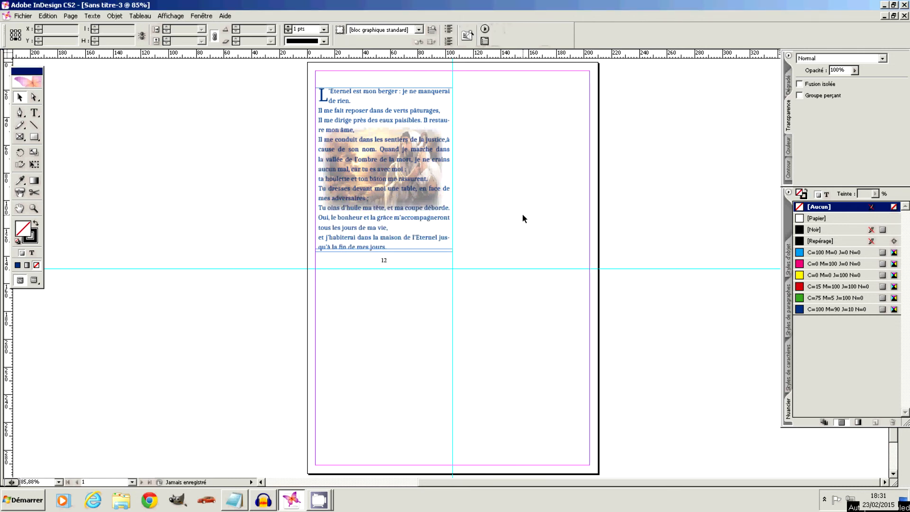
click(410, 174)
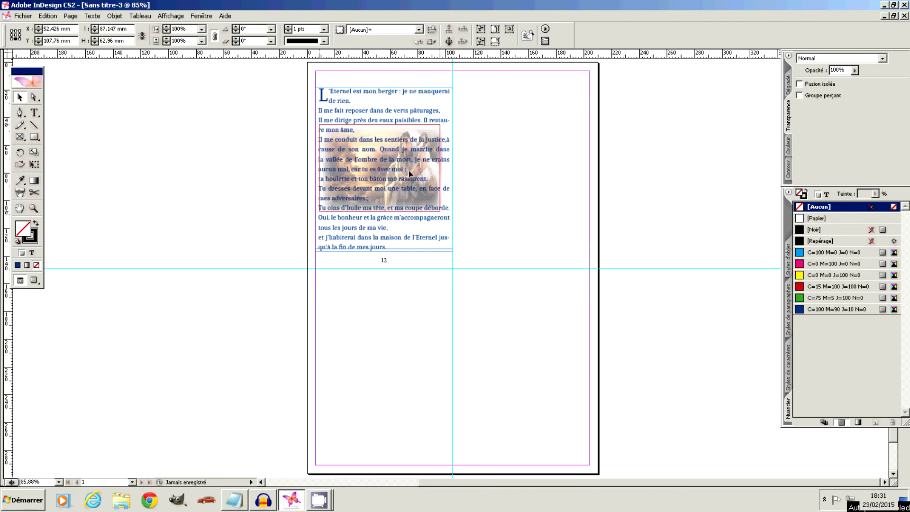
mouse_move(411, 172)
mouse_down()
mouse_move(449, 177)
mouse_move(414, 176)
mouse_up()
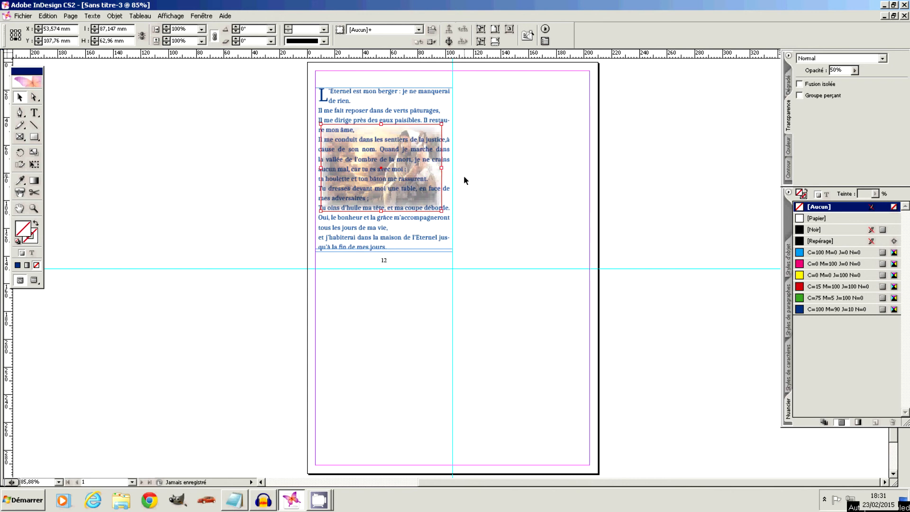
Return to the document's layers, deselect the illustration, and unlock Calque 1 and make it the active layer.
click(203, 16)
click(211, 81)
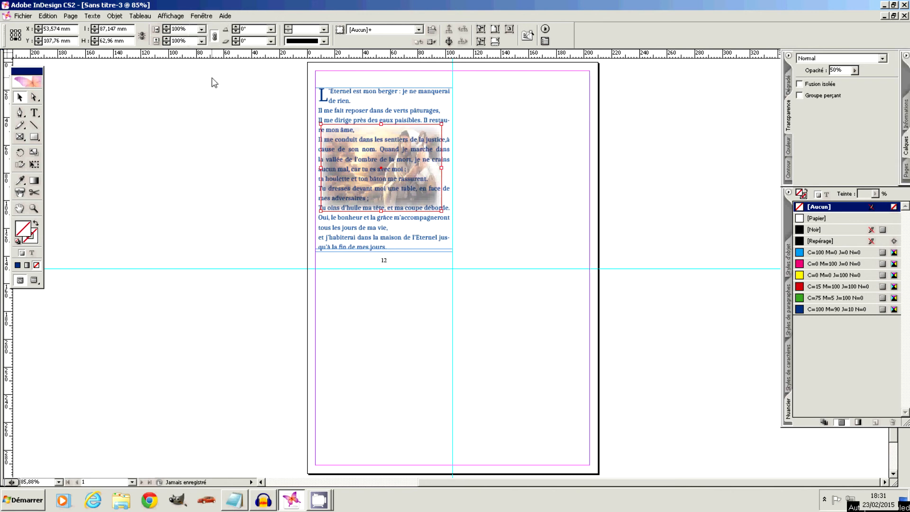
click(203, 16)
click(211, 81)
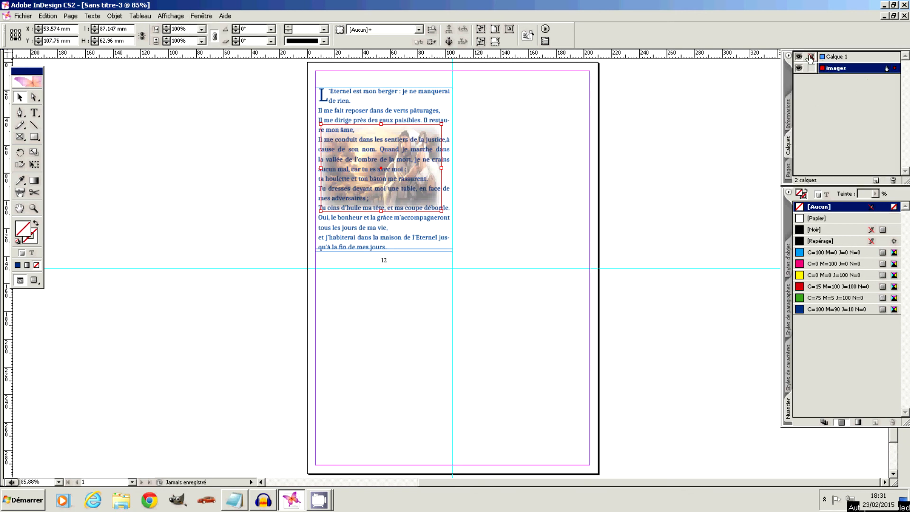
click(548, 169)
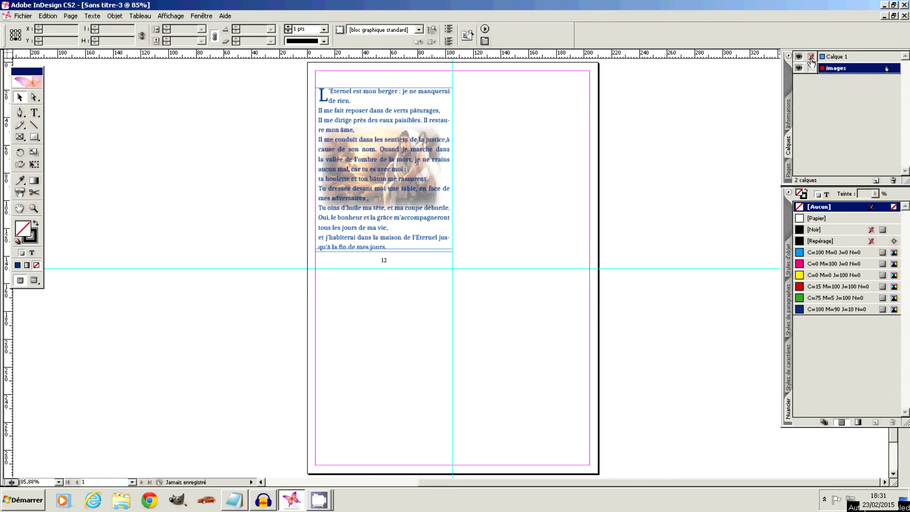
click(841, 57)
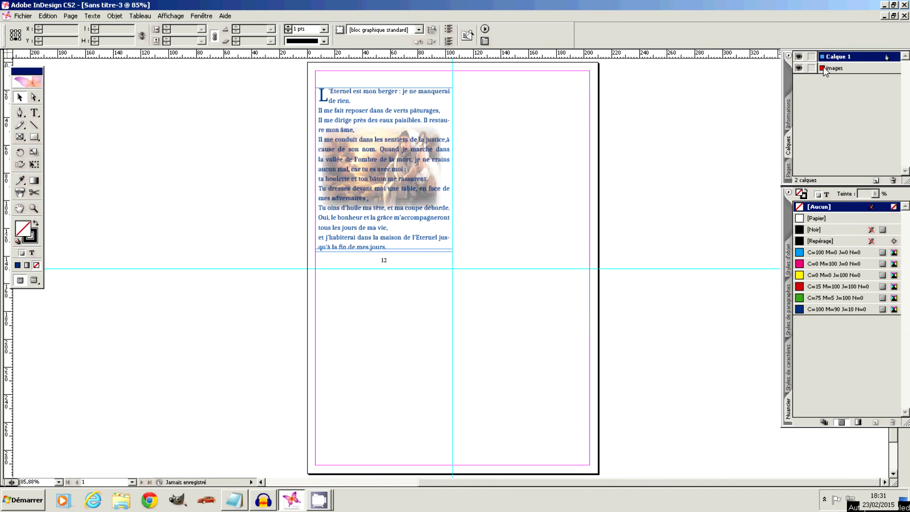
Hide and show the images layer and Calque 1 in turn to check each one's contents, making images the active layer.
click(798, 69)
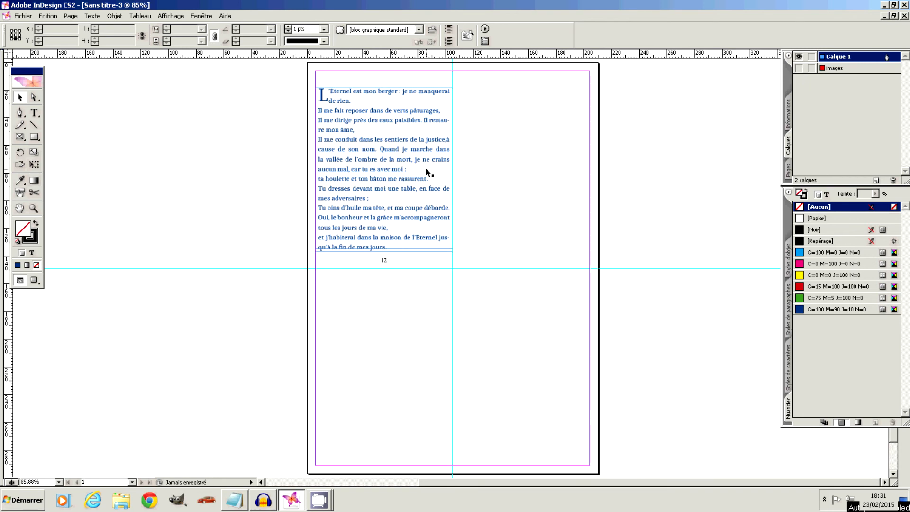
click(798, 68)
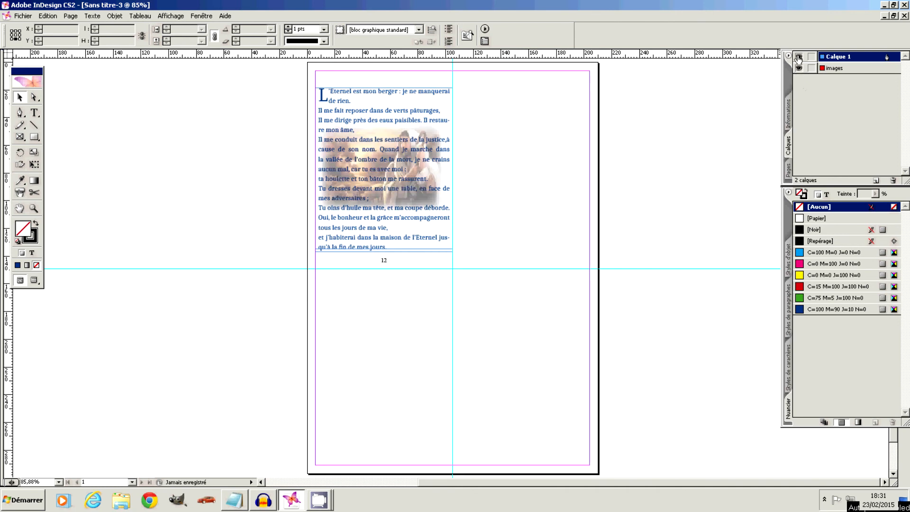
click(798, 56)
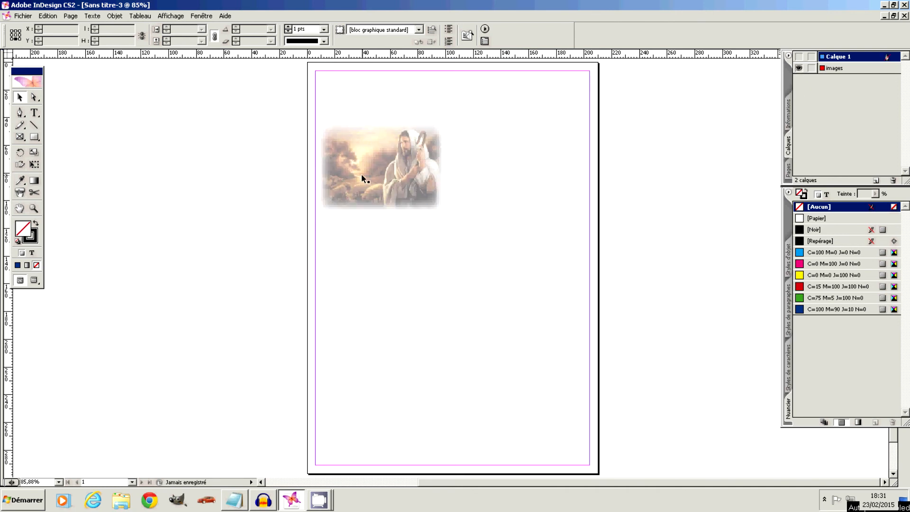
click(840, 67)
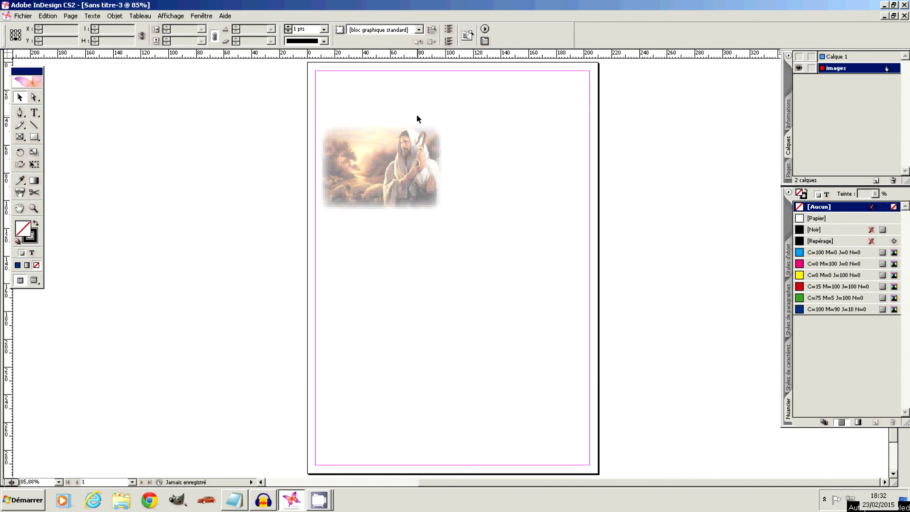
click(799, 57)
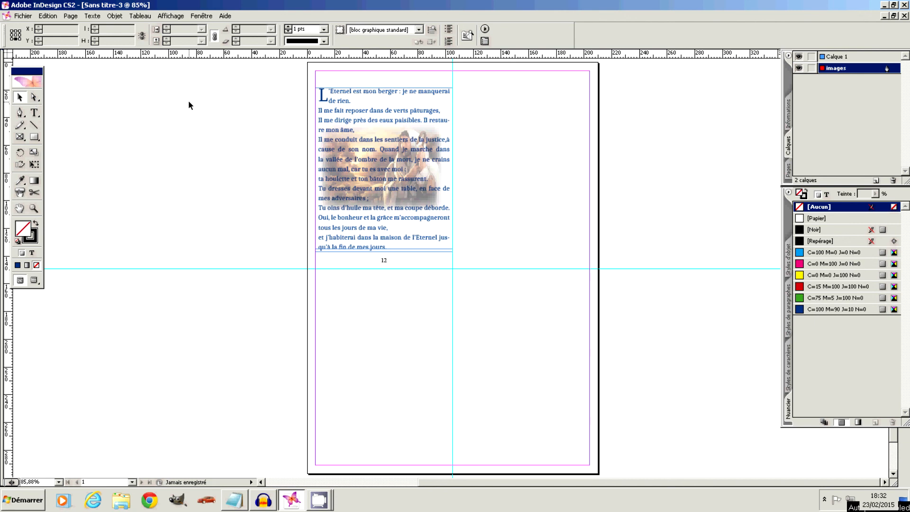
click(223, 16)
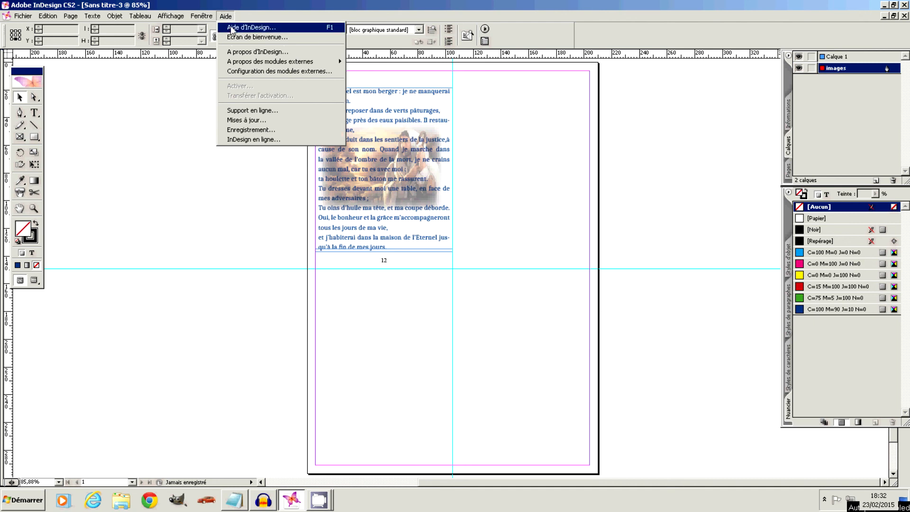
click(291, 12)
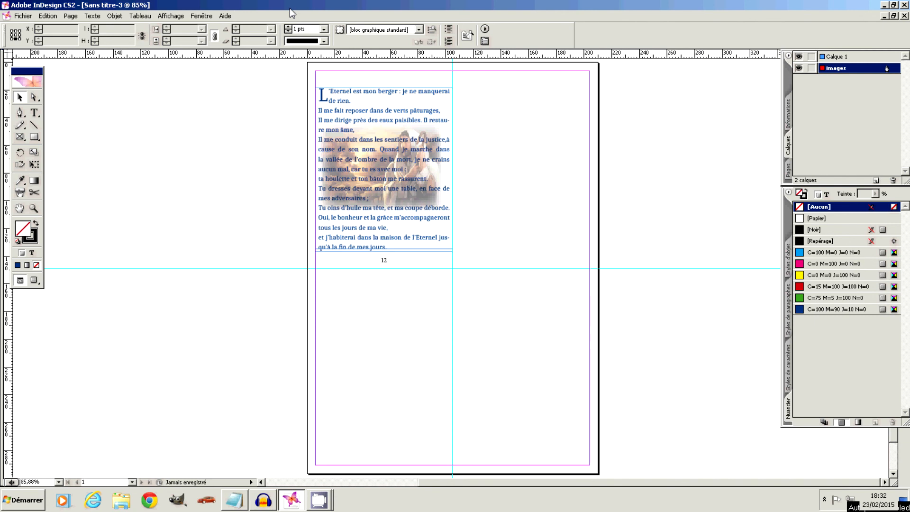